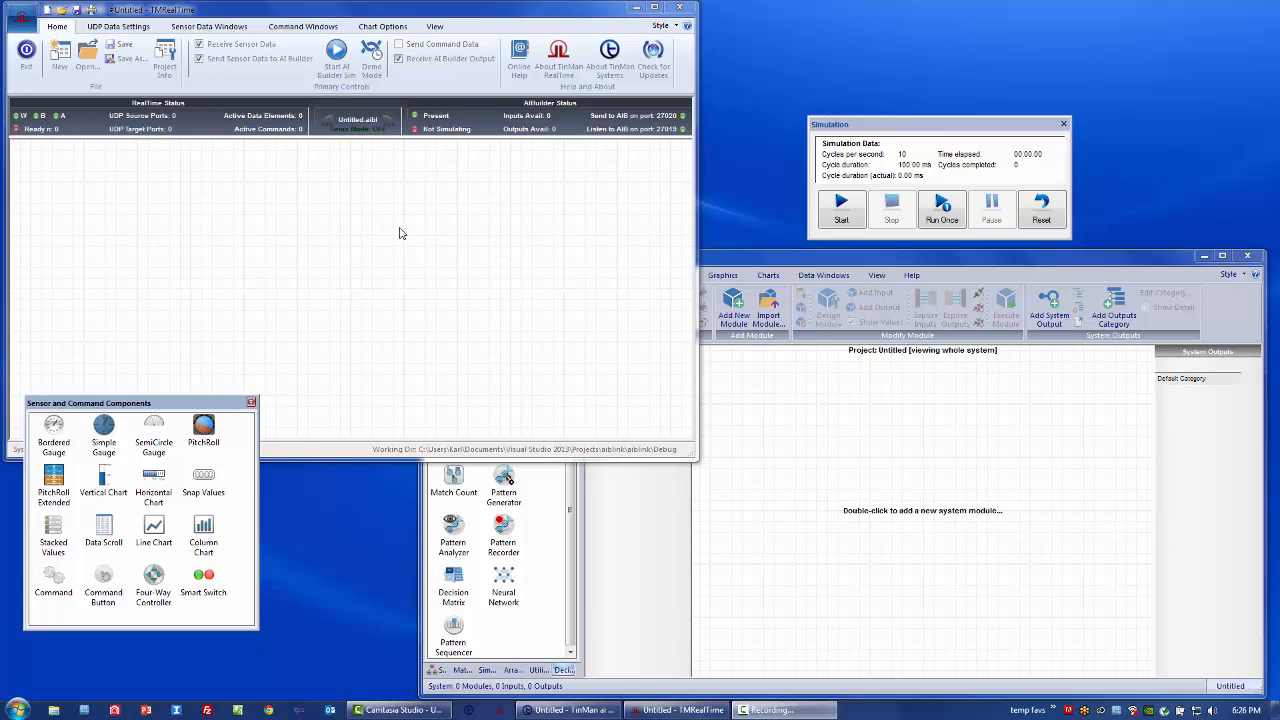
pyautogui.click(851, 437)
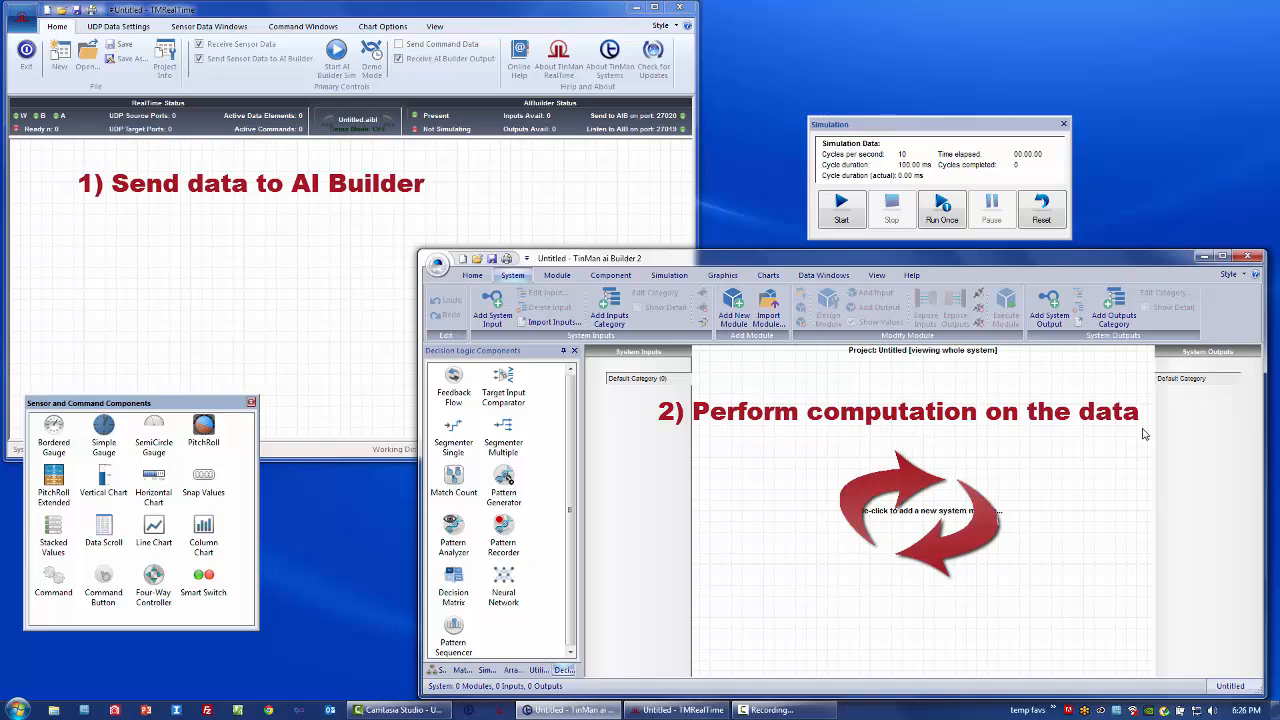
pyautogui.click(420, 194)
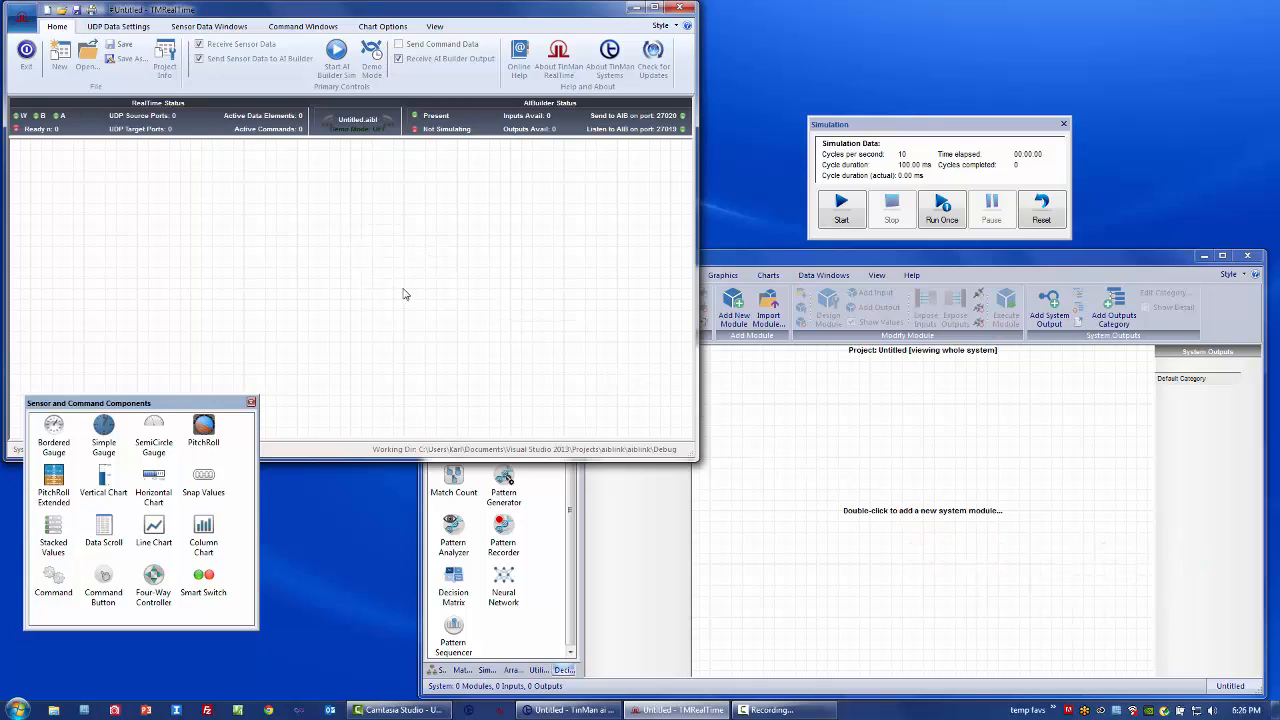
pyautogui.moveTo(396, 15); pyautogui.dragTo(395, 16)
# Switch to TinMan AI Builder and check that the Enable RealTime Data option is active for the project
pyautogui.click(985, 581)
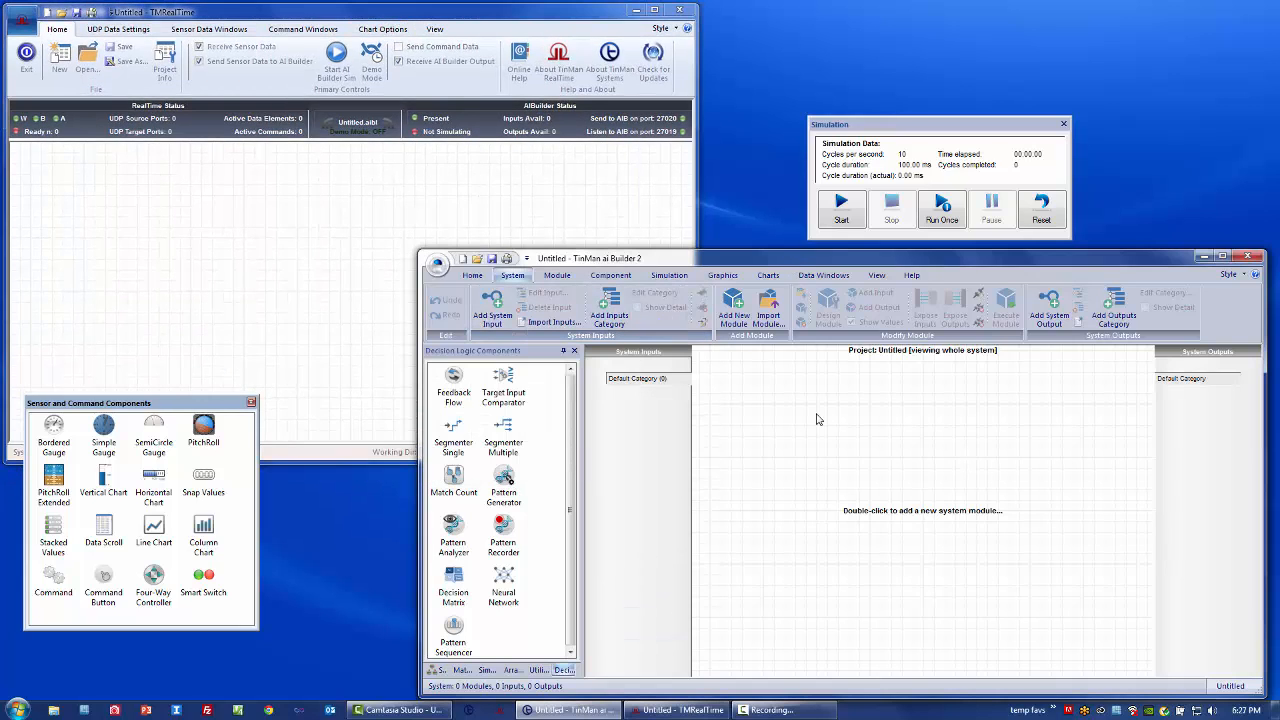
pyautogui.click(476, 275)
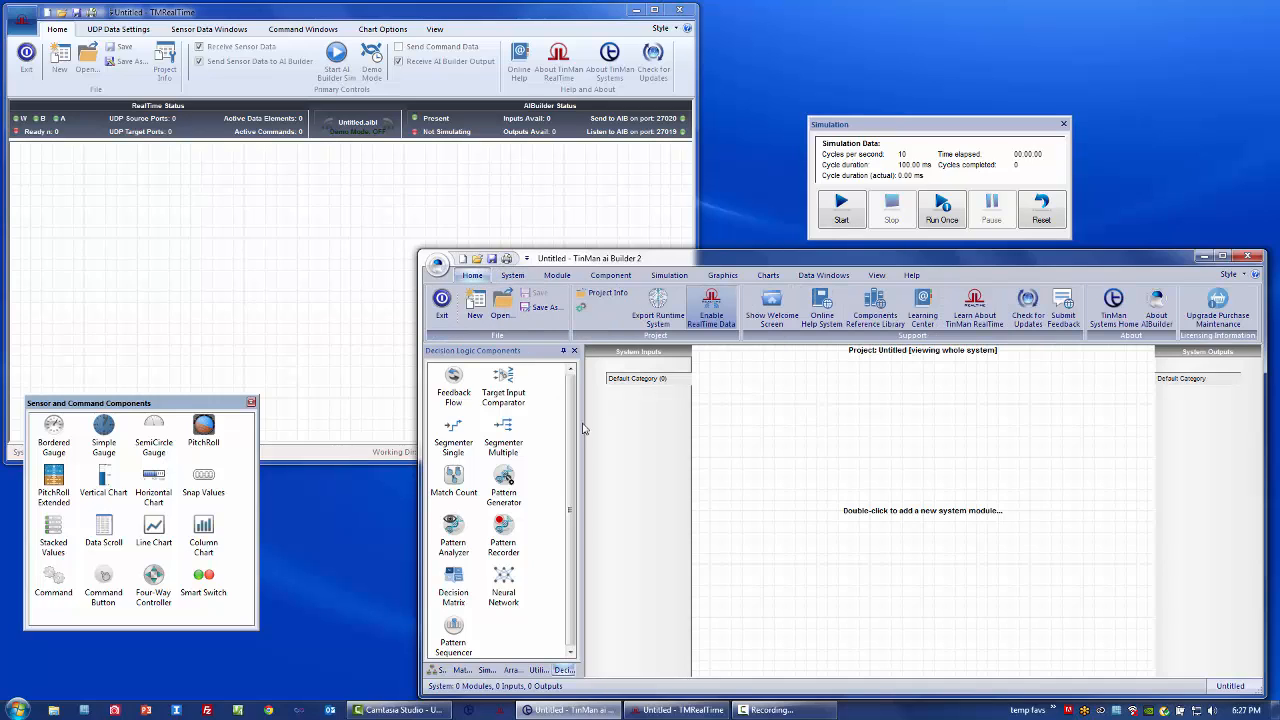
pyautogui.click(706, 326)
# Switch to TMRealTime, turn on Demo Mode and start the AI Builder simulation
pyautogui.click(294, 260)
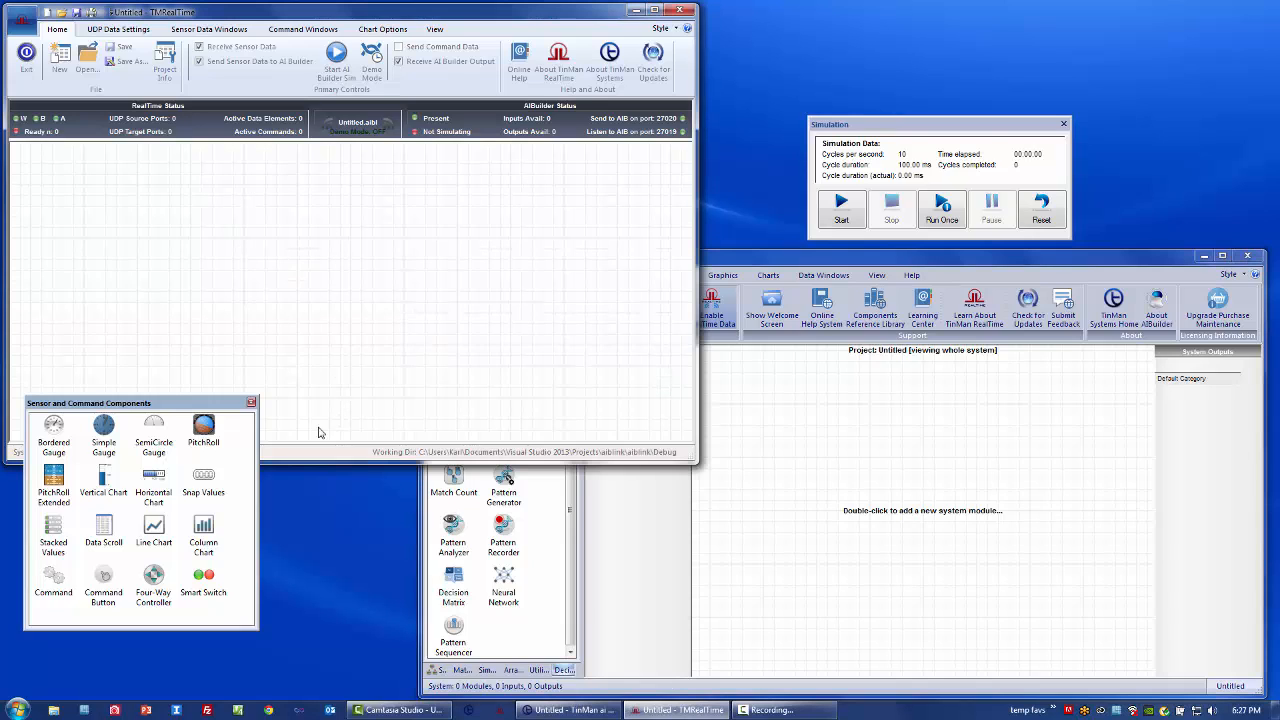
pyautogui.click(341, 131)
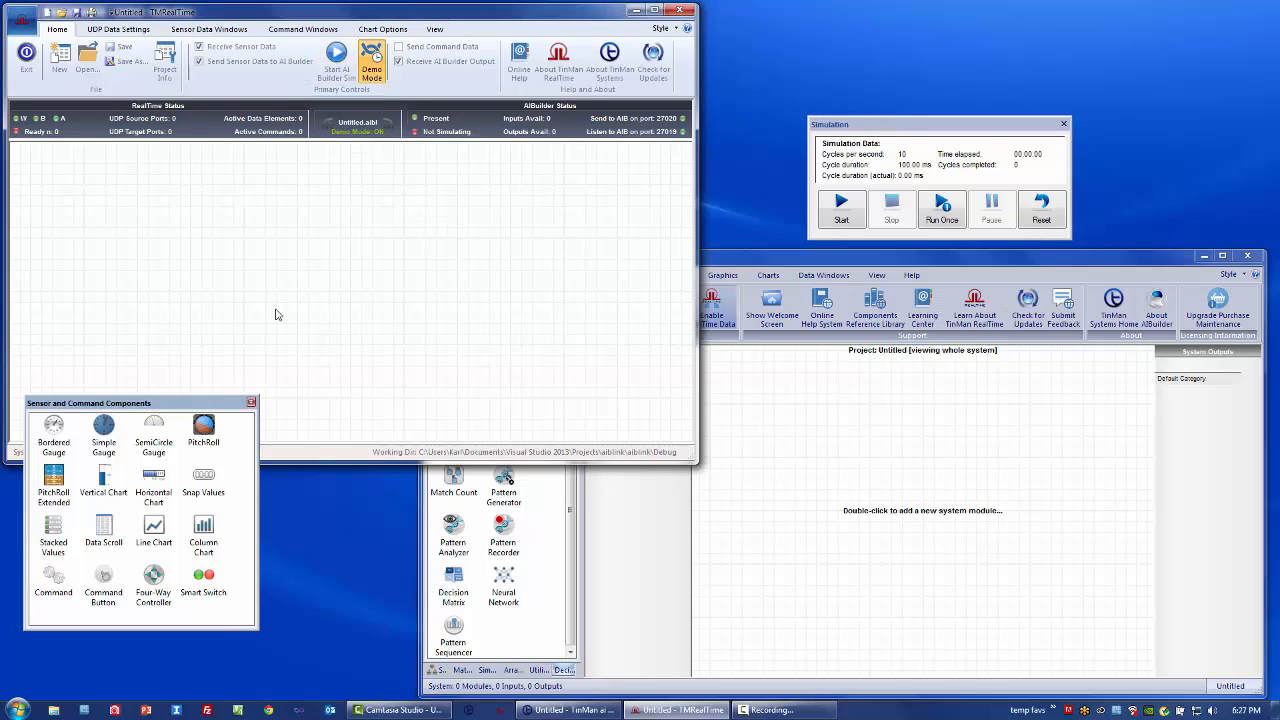
pyautogui.click(333, 123)
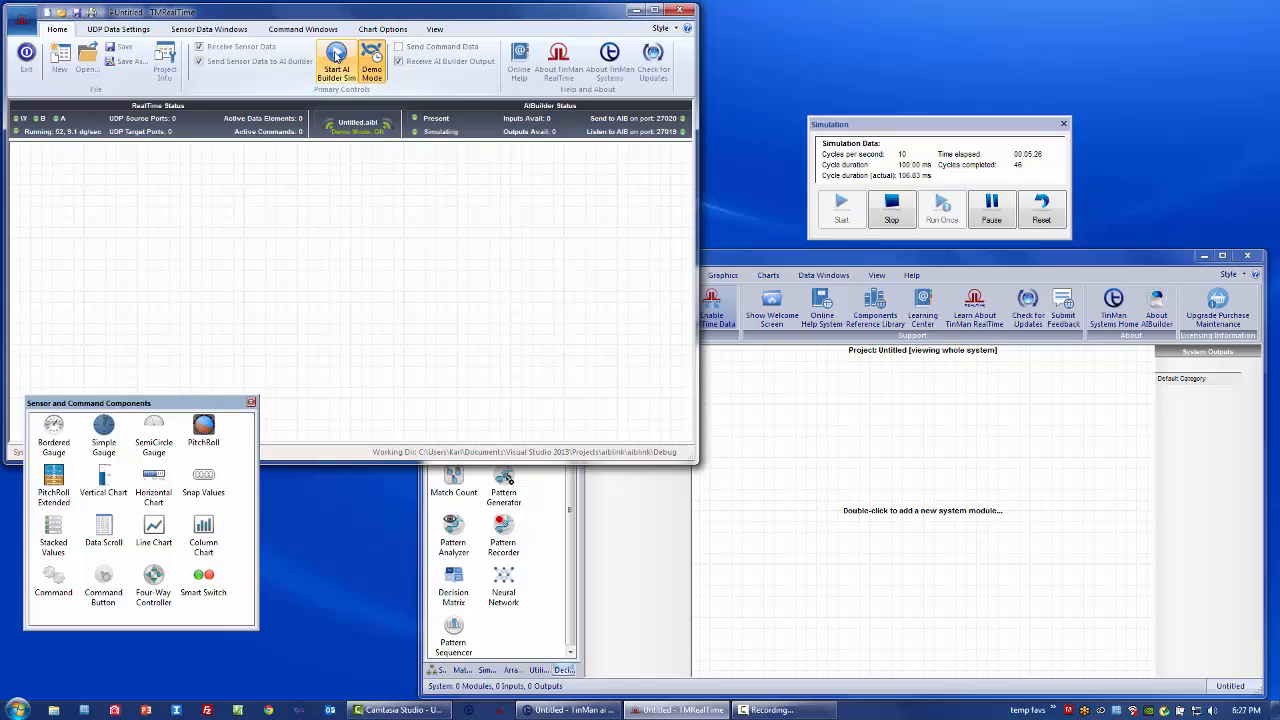
pyautogui.click(339, 64)
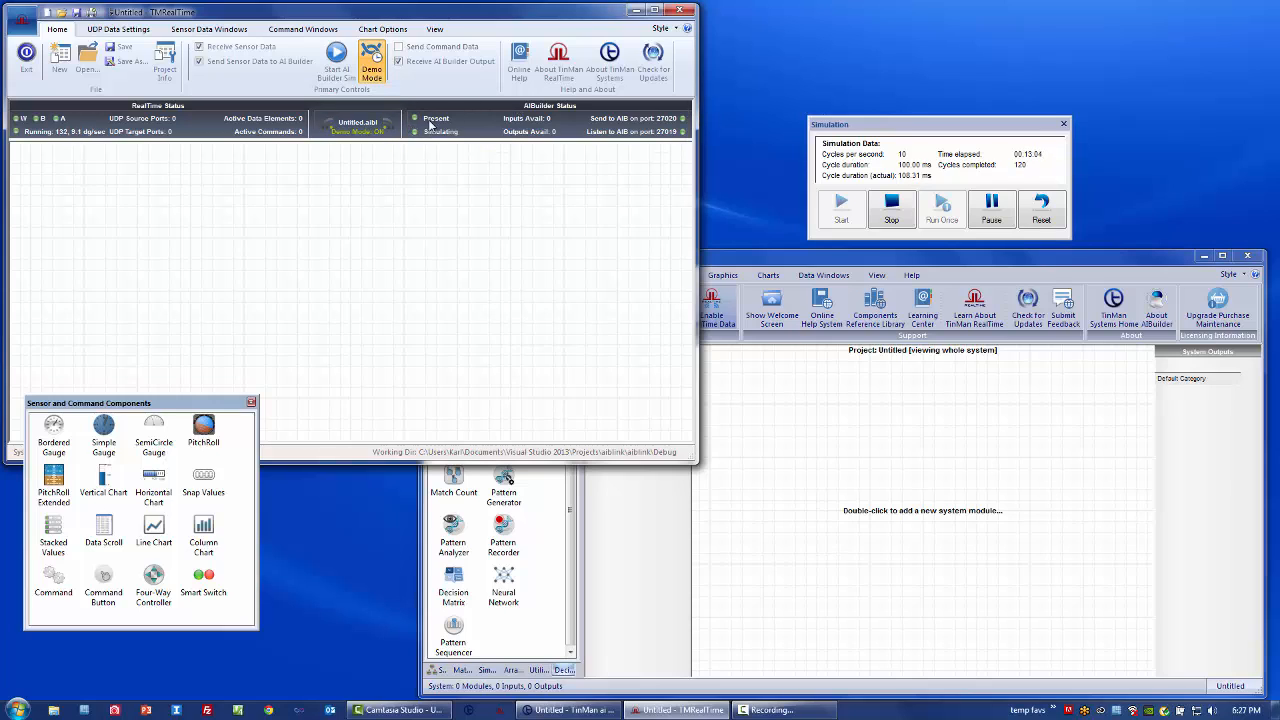
# Stop the AI Builder simulation from TMRealTime and reposition the Simulation window above the AI Builder window
pyautogui.click(772, 376)
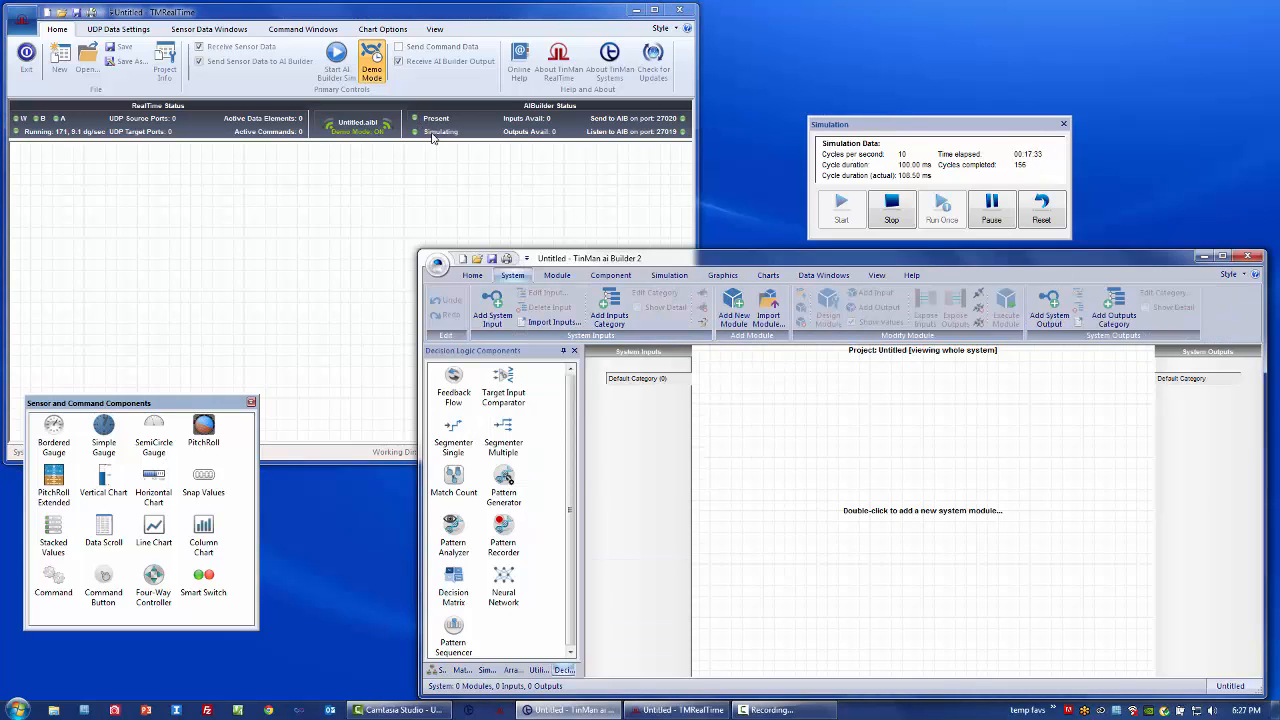
pyautogui.moveTo(937, 127); pyautogui.dragTo(991, 127)
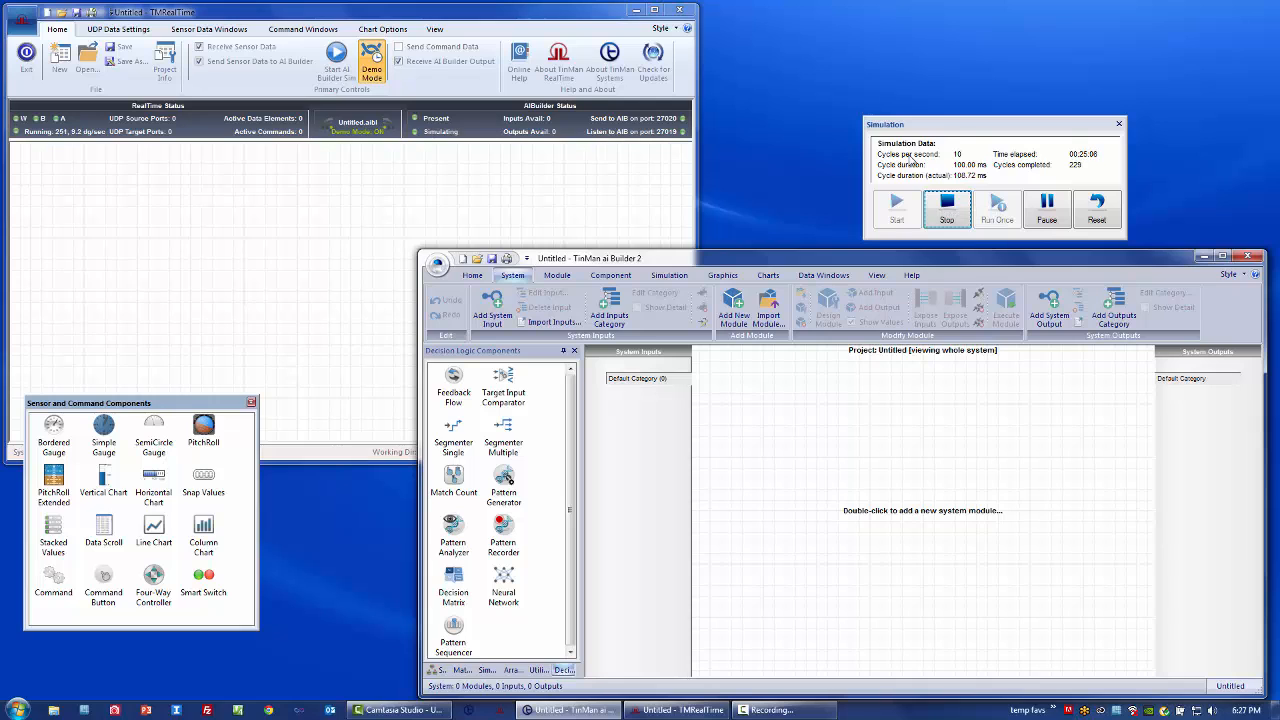
pyautogui.moveTo(976, 131); pyautogui.dragTo(595, 154)
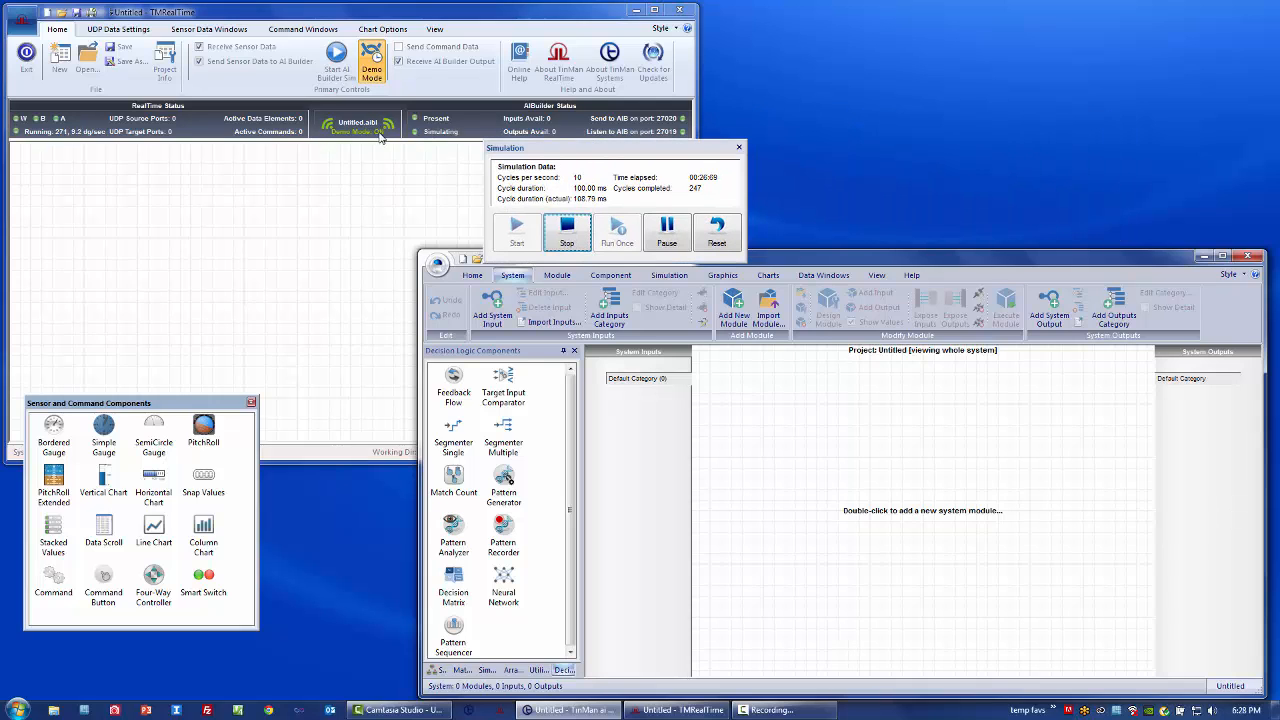
pyautogui.click(384, 128)
pyautogui.click(727, 175)
pyautogui.moveTo(700, 152); pyautogui.dragTo(1038, 111)
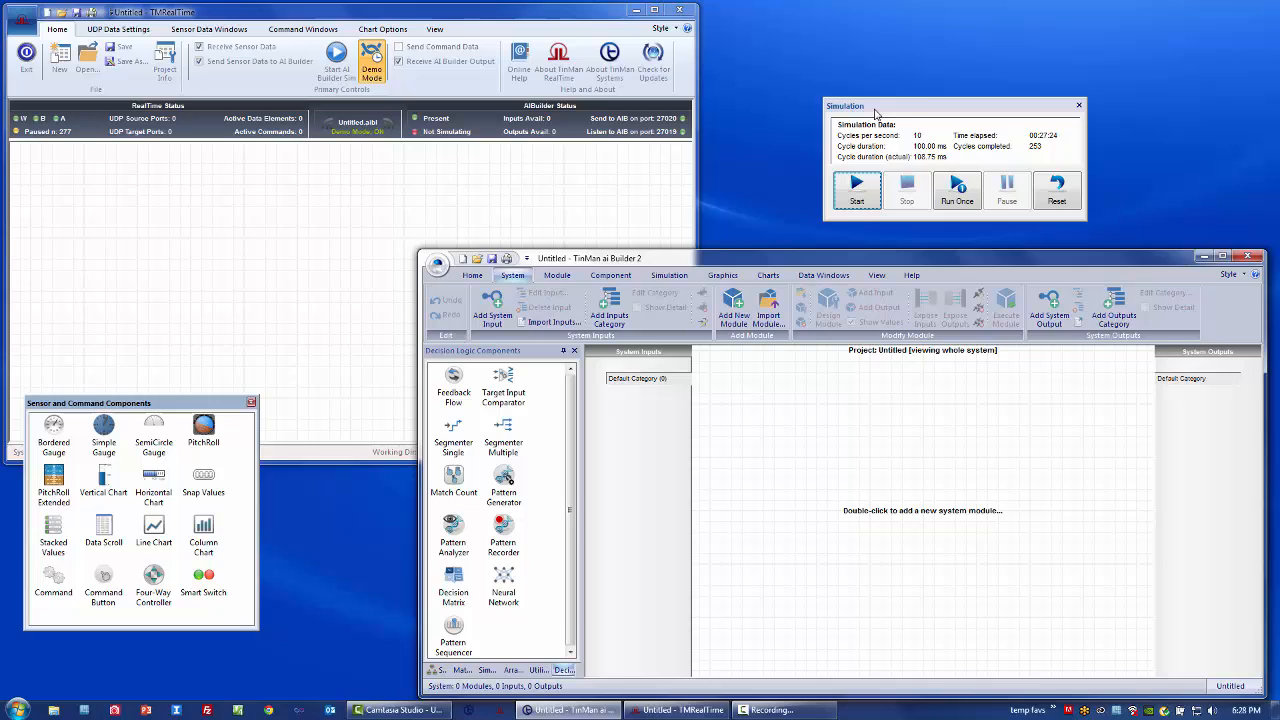
# Start and stop the AI Builder simulation repeatedly from TMRealTime, leaving it stopped
pyautogui.click(394, 125)
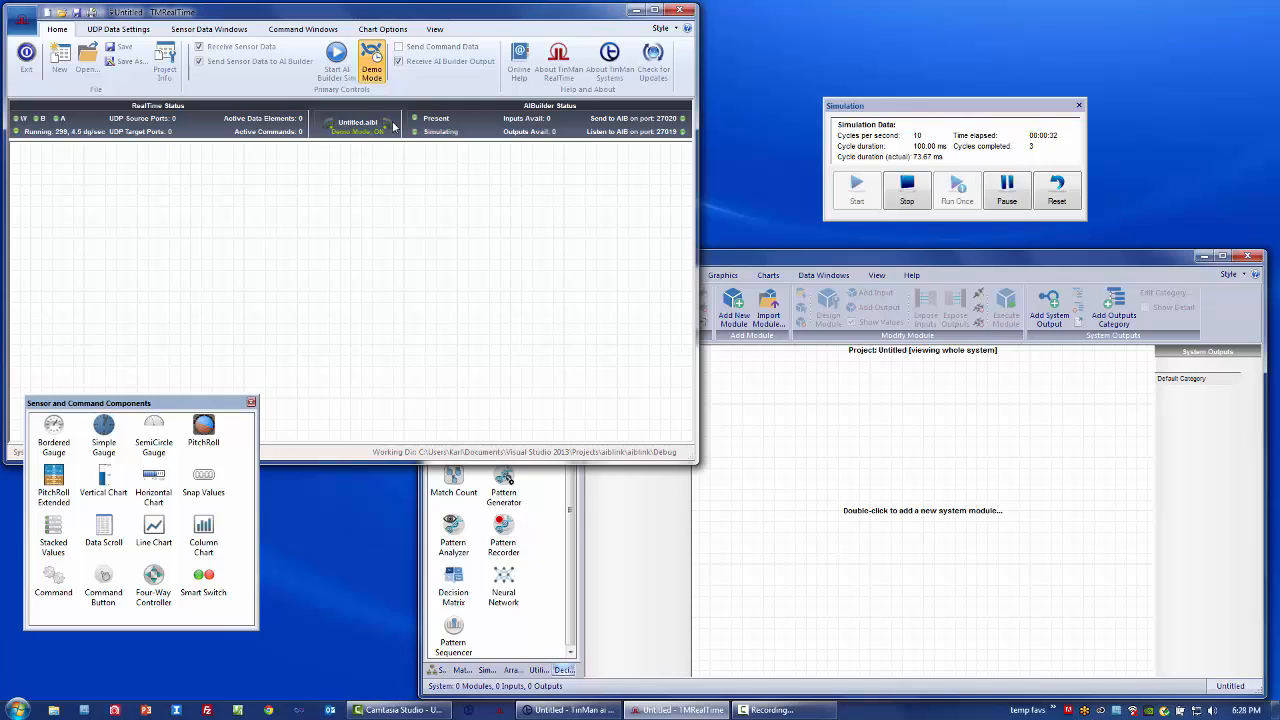
pyautogui.click(394, 126)
pyautogui.click(394, 125)
pyautogui.click(393, 126)
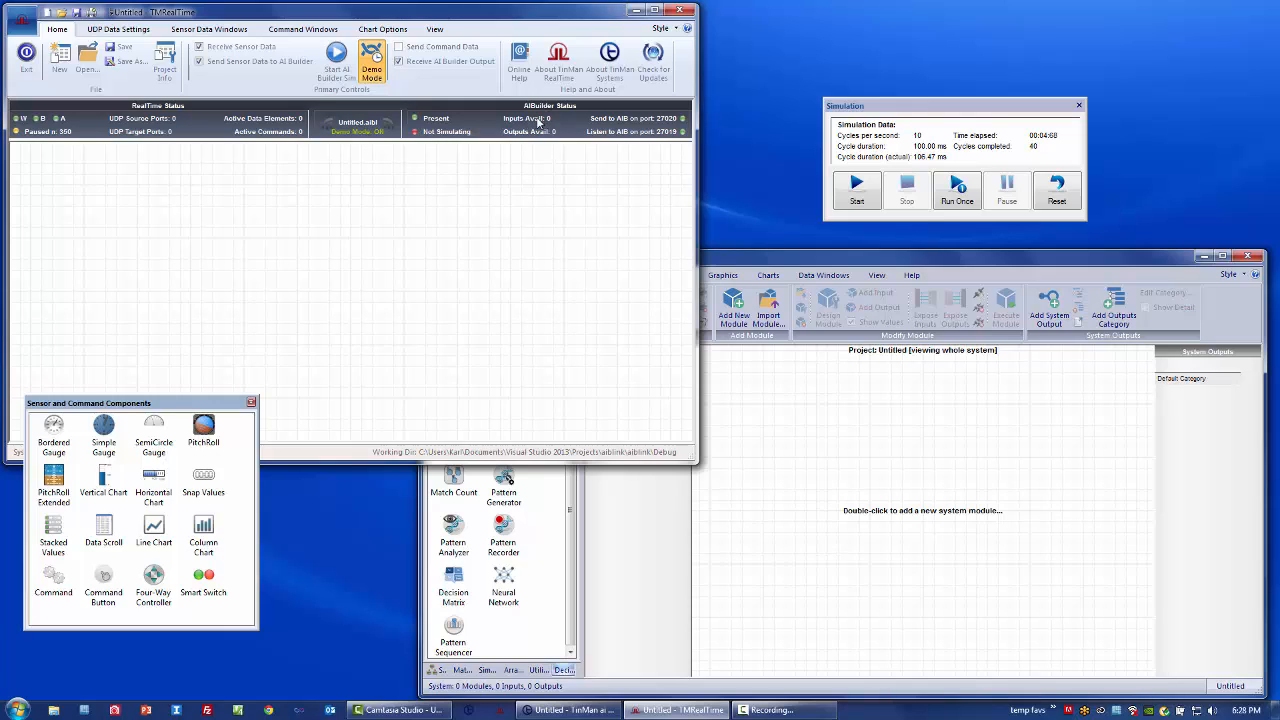
# Dismiss the Windows color scheme prompt without choosing any of its options
pyautogui.click(805, 511)
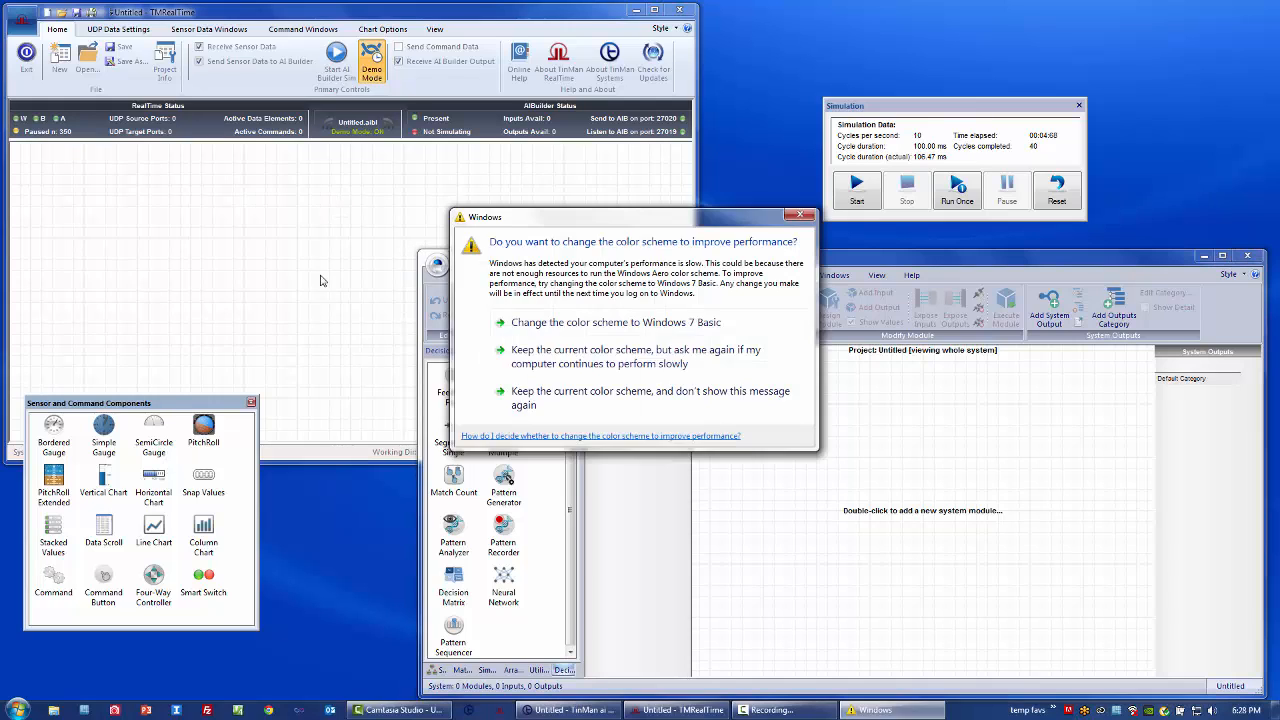
pyautogui.click(320, 281)
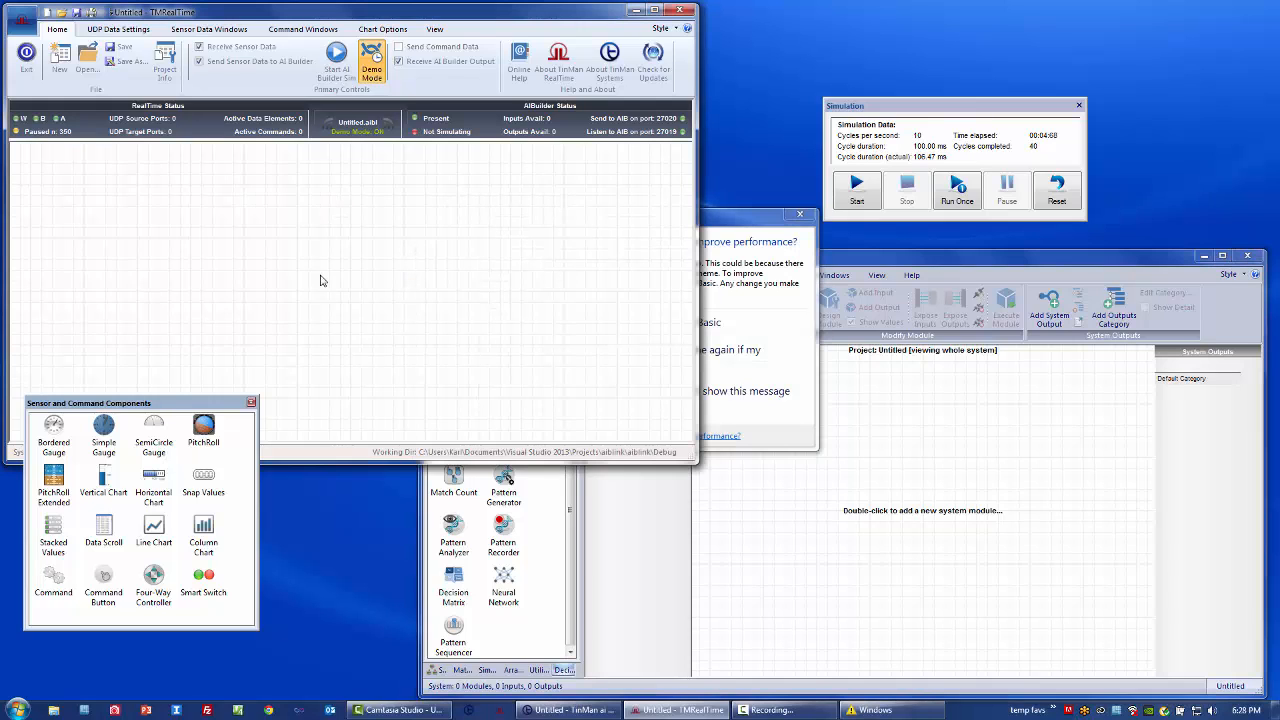
pyautogui.click(799, 216)
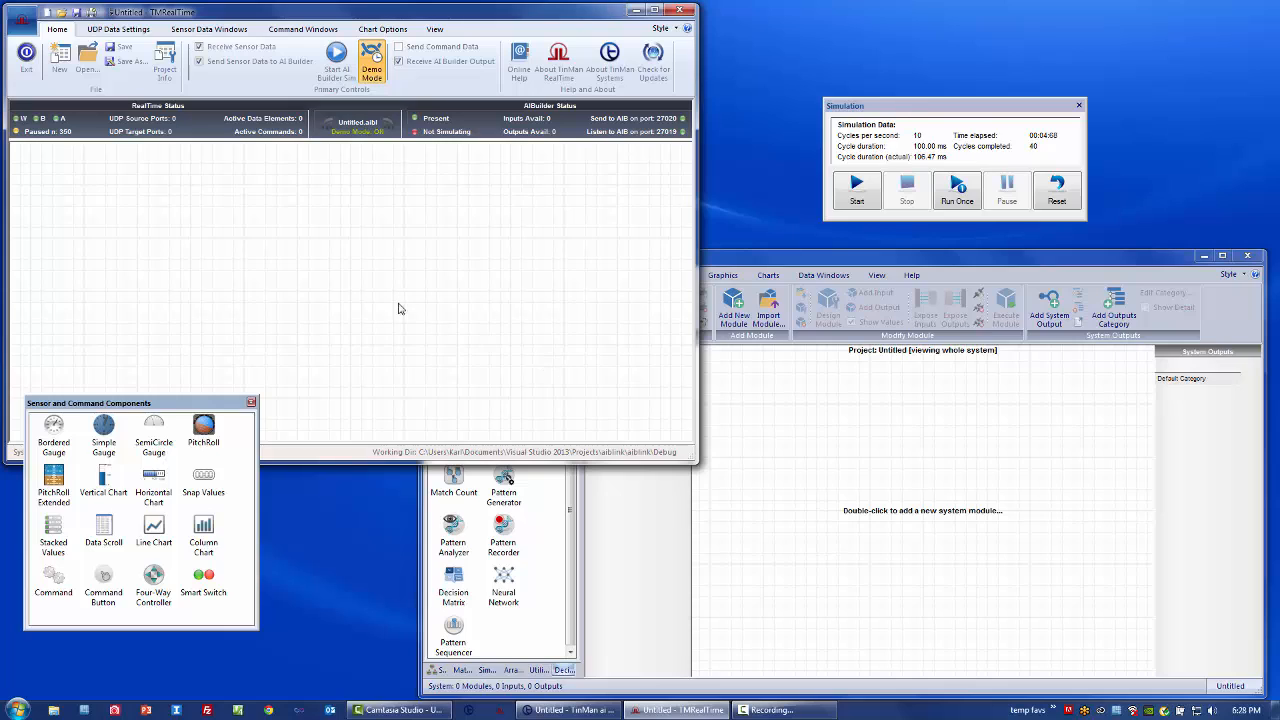
# Place a Snap Values gauge on the upper part of the TMRealTime canvas
pyautogui.click(195, 488)
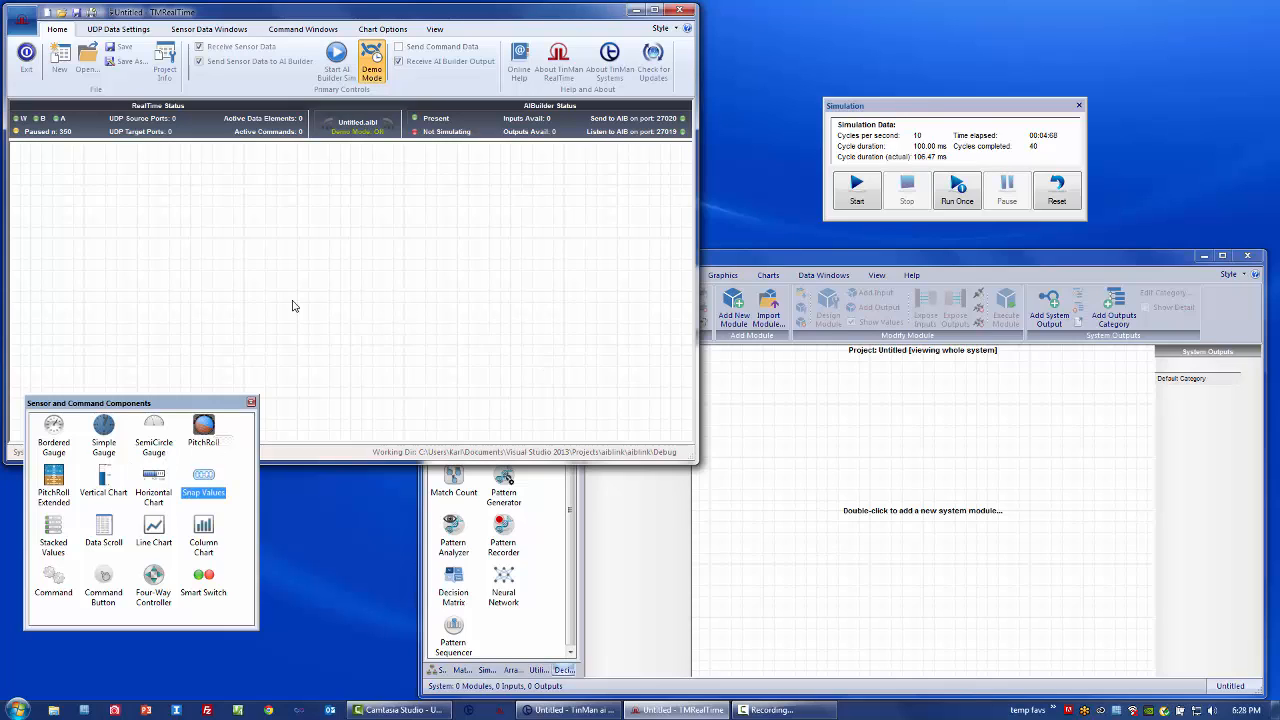
pyautogui.click(293, 248)
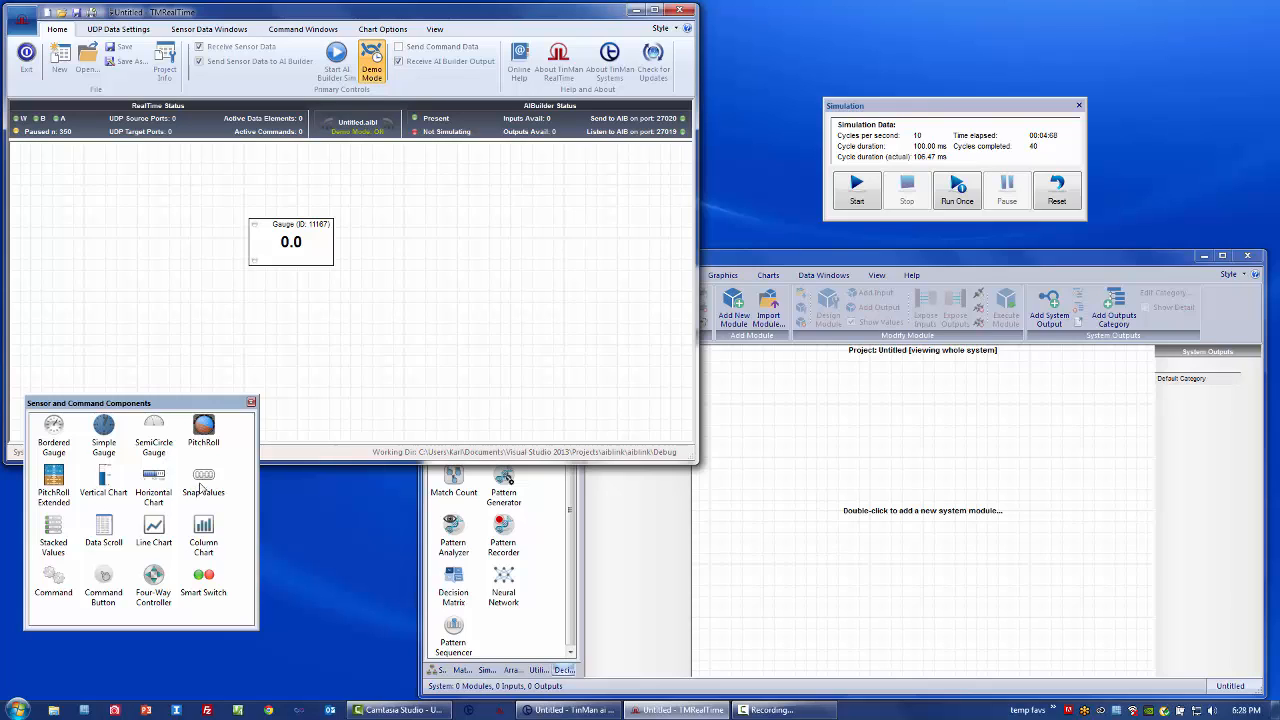
pyautogui.moveTo(307, 271)
pyautogui.mouseDown()
pyautogui.moveTo(304, 325)
pyautogui.moveTo(312, 247)
pyautogui.mouseUp()
# Add a second Snap Values gauge and snap it directly beneath the first one
pyautogui.click(206, 484)
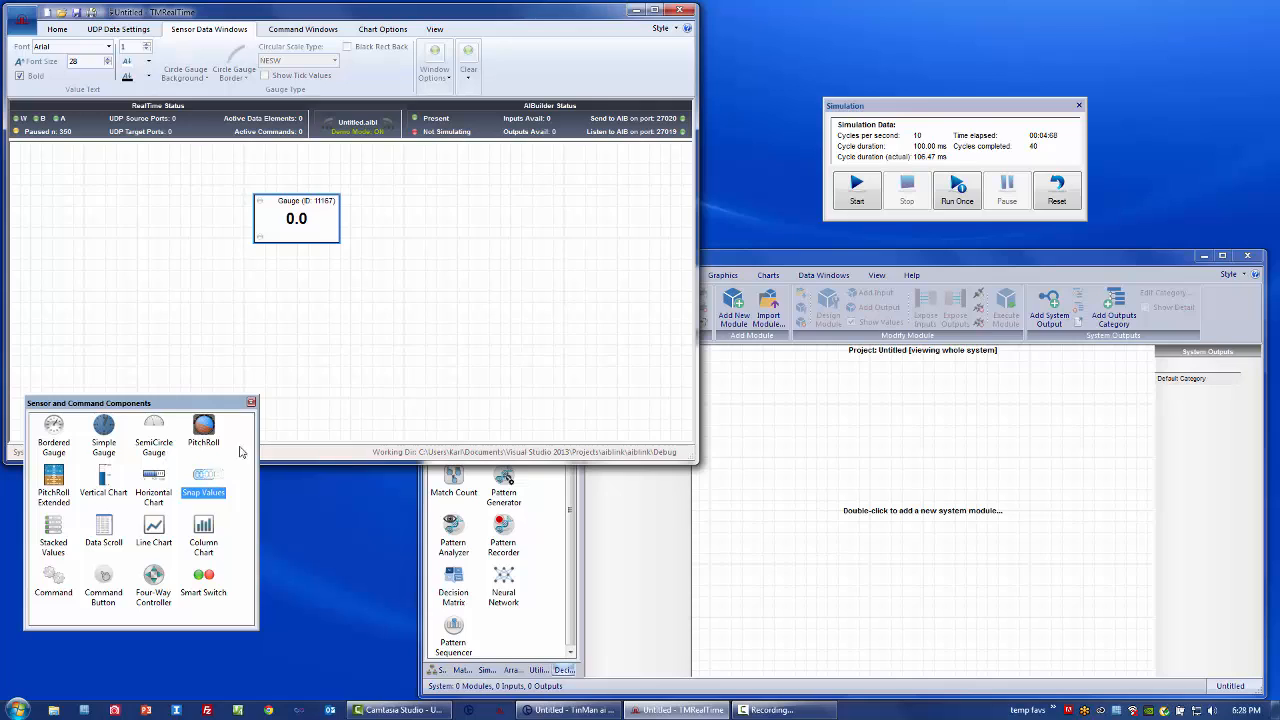
pyautogui.click(276, 333)
pyautogui.moveTo(290, 334); pyautogui.dragTo(314, 258)
pyautogui.click(364, 308)
pyautogui.click(349, 295)
pyautogui.click(360, 337)
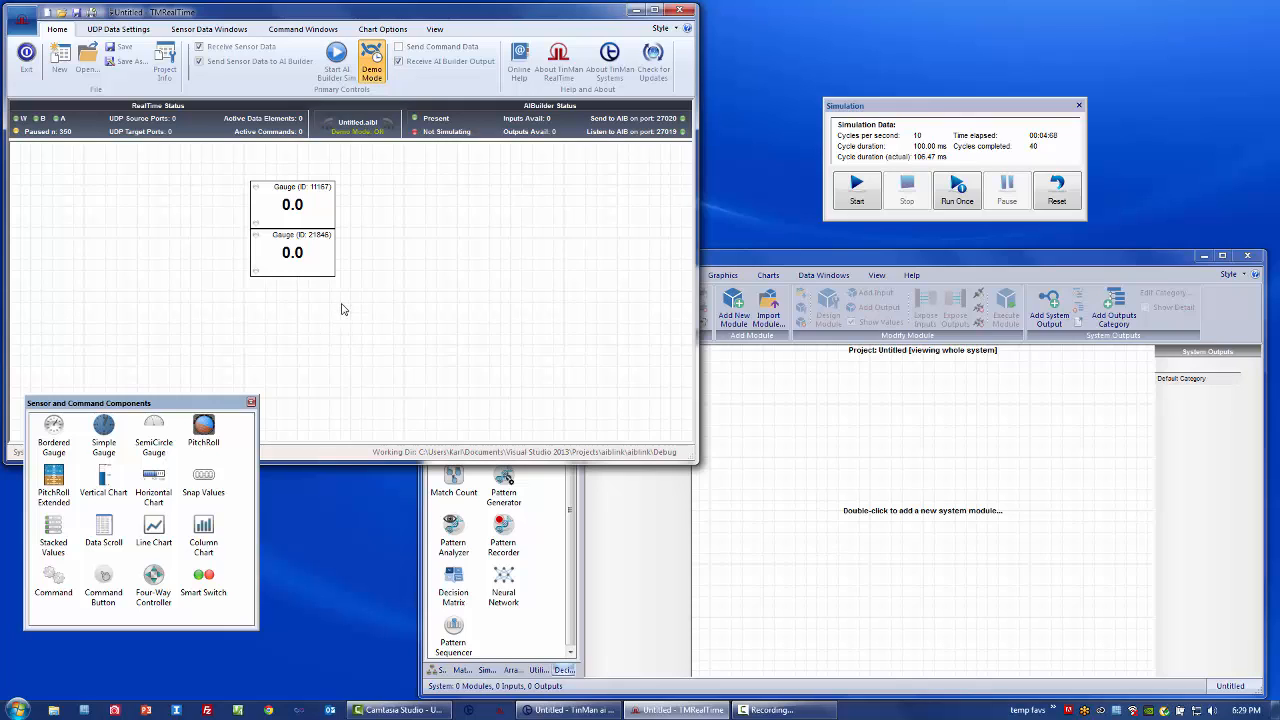
# Start the simulation to feed demo data to both gauges, and switch Demo Mode off and on again
pyautogui.click(325, 125)
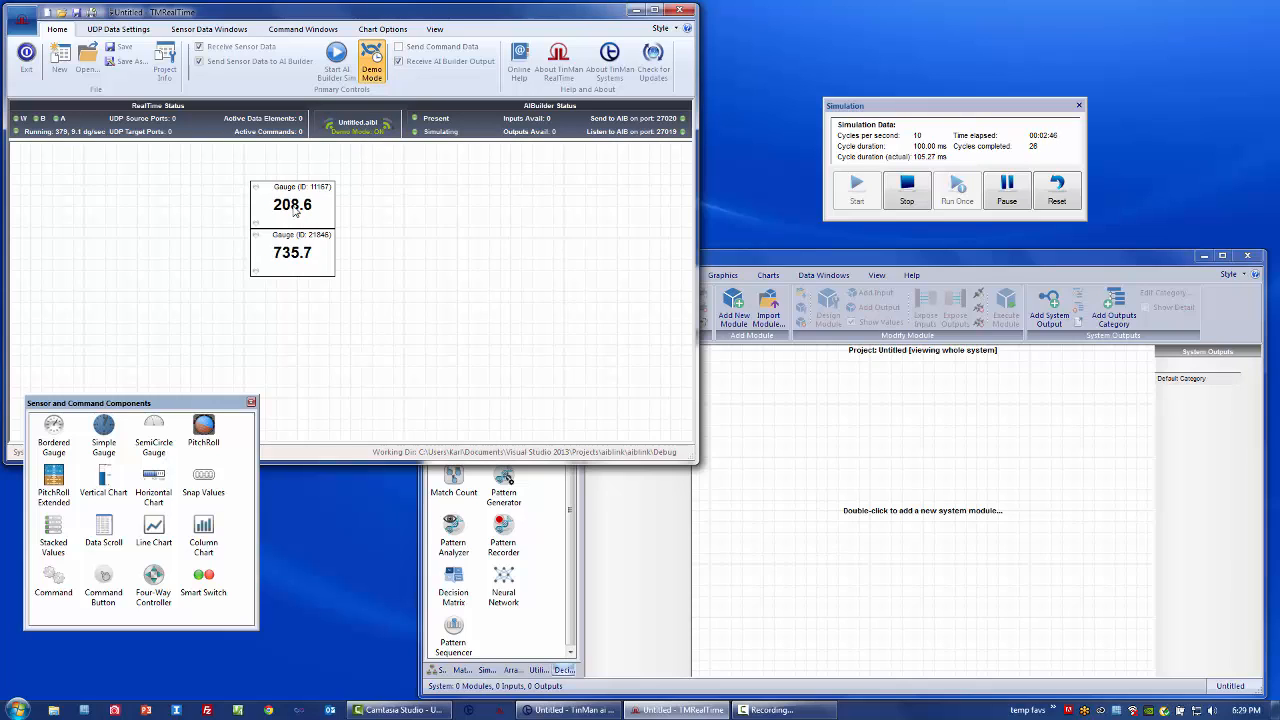
pyautogui.click(350, 130)
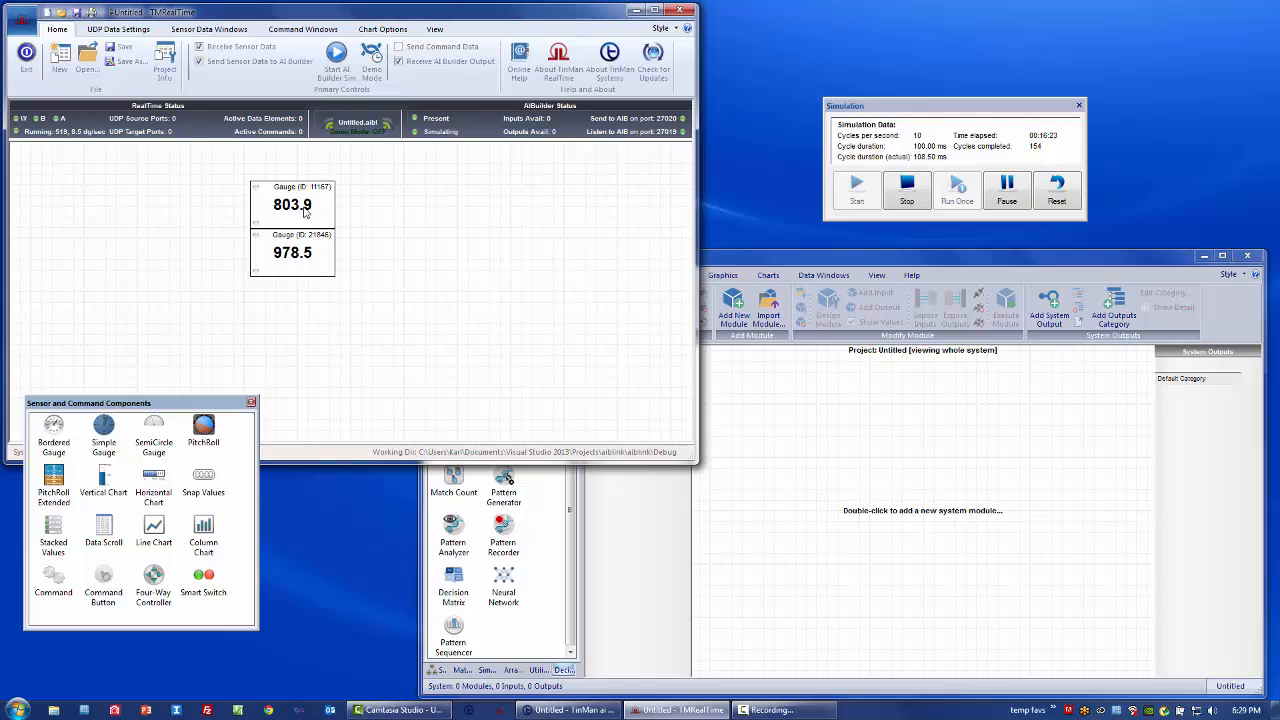
pyautogui.click(355, 133)
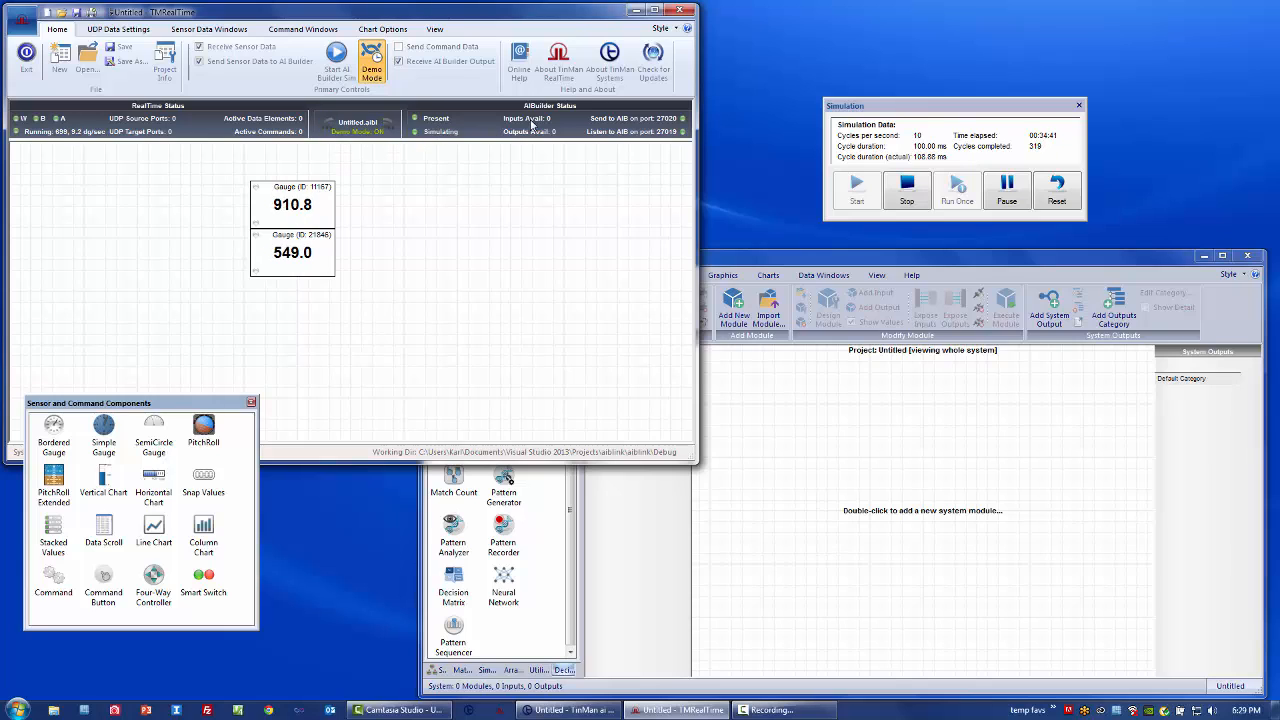
# Switch to AI Builder and add two system inputs to the Default Category
pyautogui.click(730, 398)
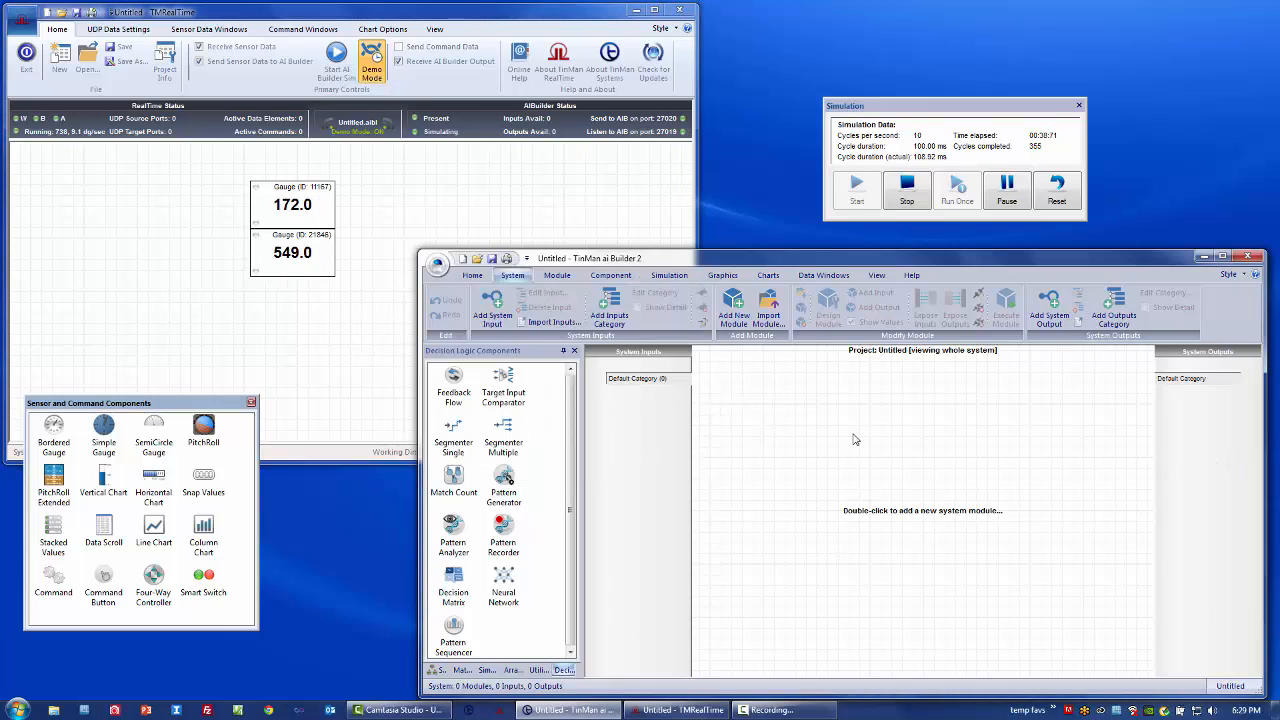
pyautogui.doubleClick(654, 447)
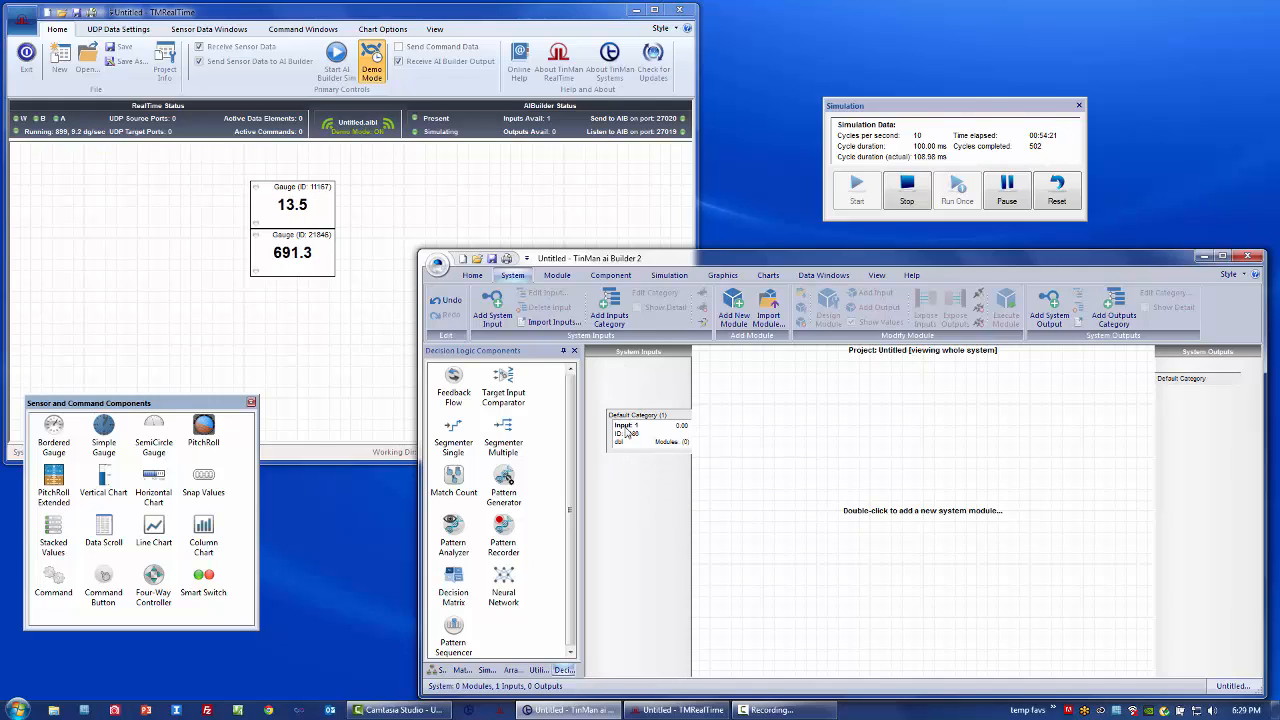
pyautogui.doubleClick(641, 503)
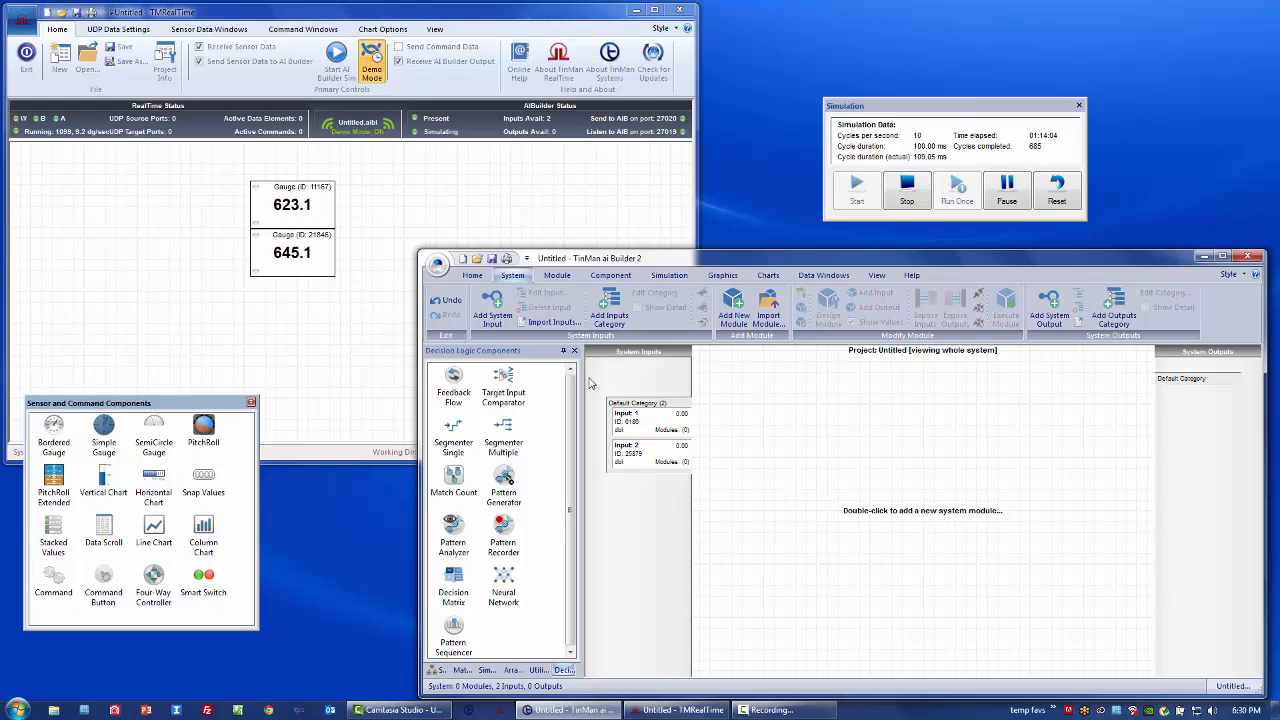
# Switch to TMRealTime and set the upper gauge's AIB System Input ID to the ID of Input 1 in AI Builder
pyautogui.moveTo(302, 204)
pyautogui.mouseDown()
pyautogui.moveTo(320, 193)
pyautogui.moveTo(303, 195)
pyautogui.mouseUp()
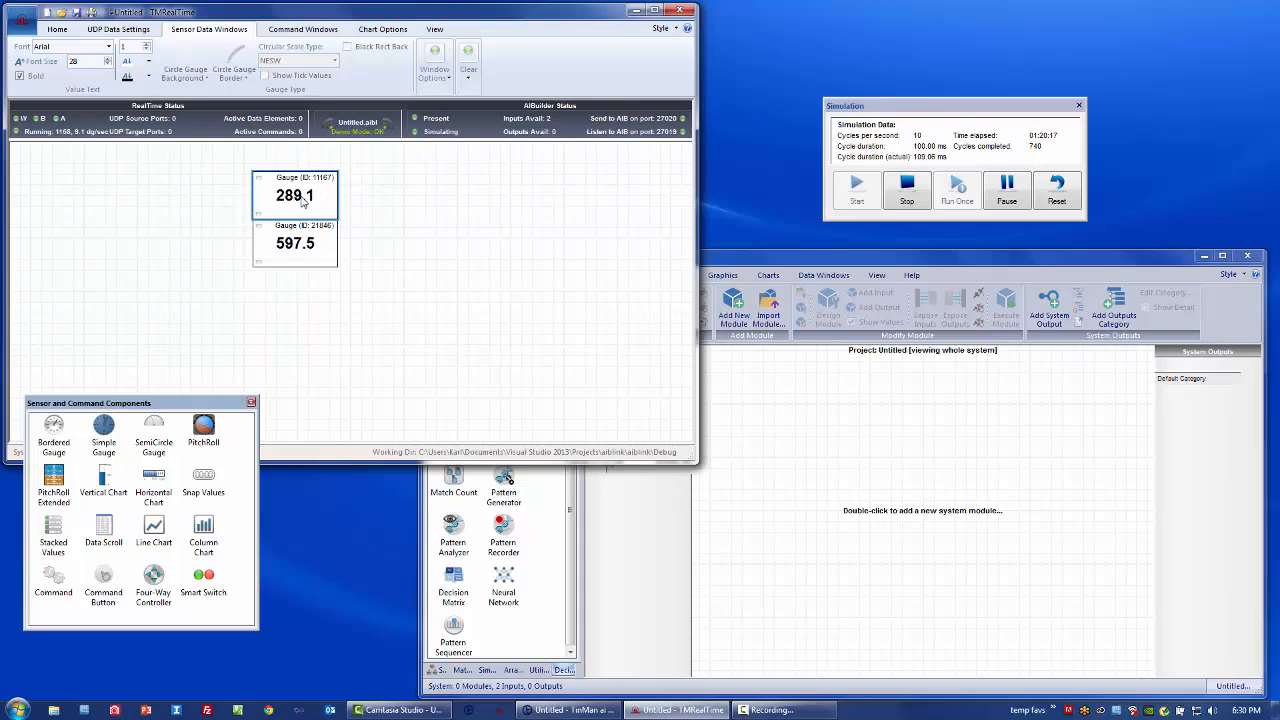
pyautogui.click(808, 400)
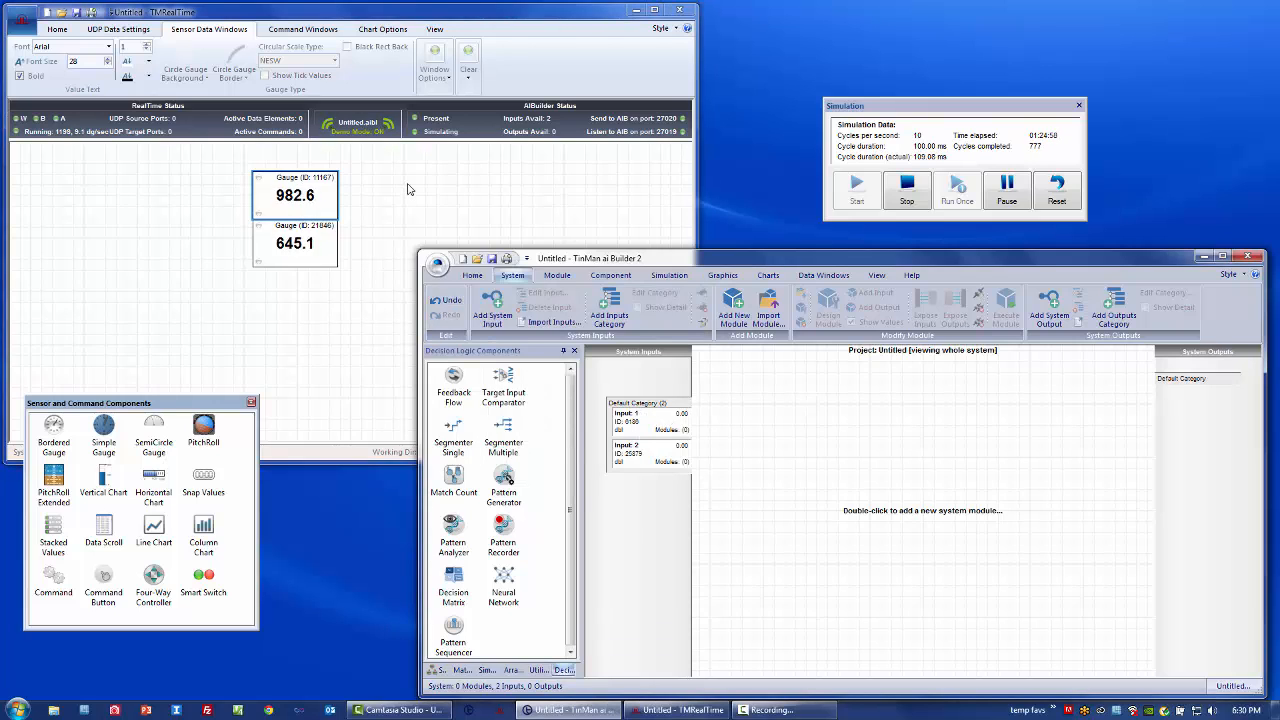
pyautogui.click(407, 189)
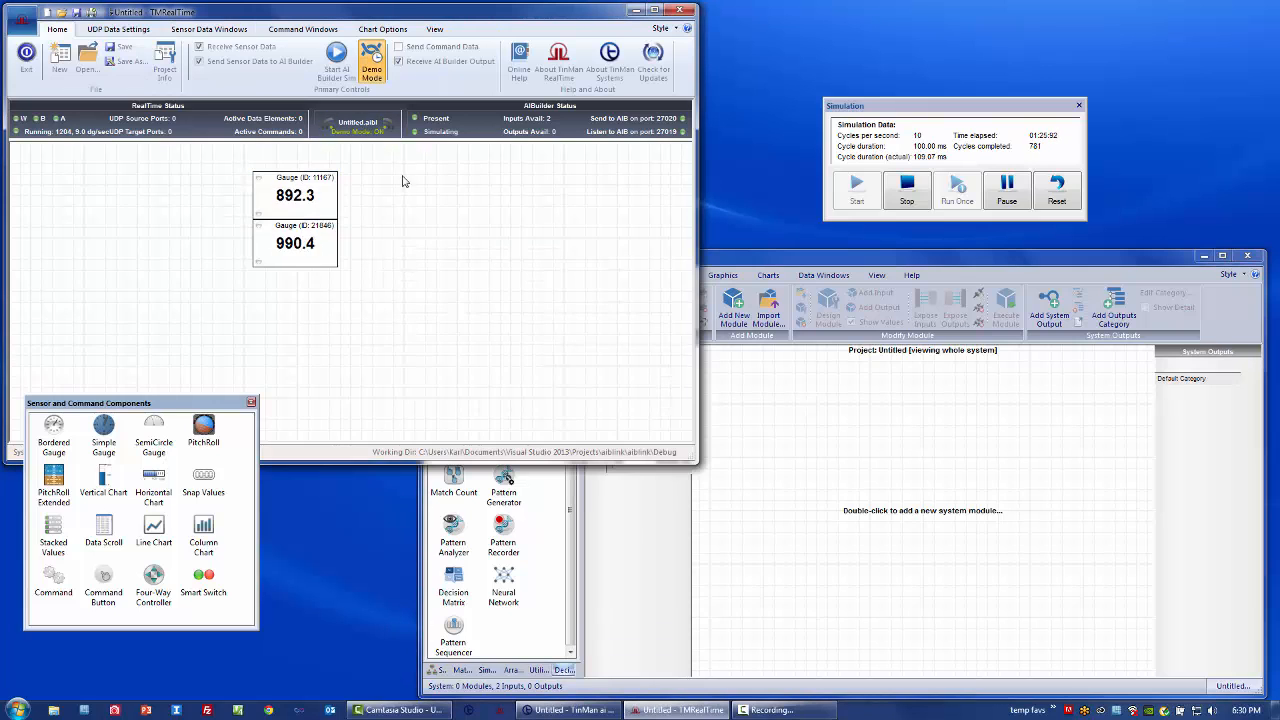
pyautogui.rightClick(303, 199)
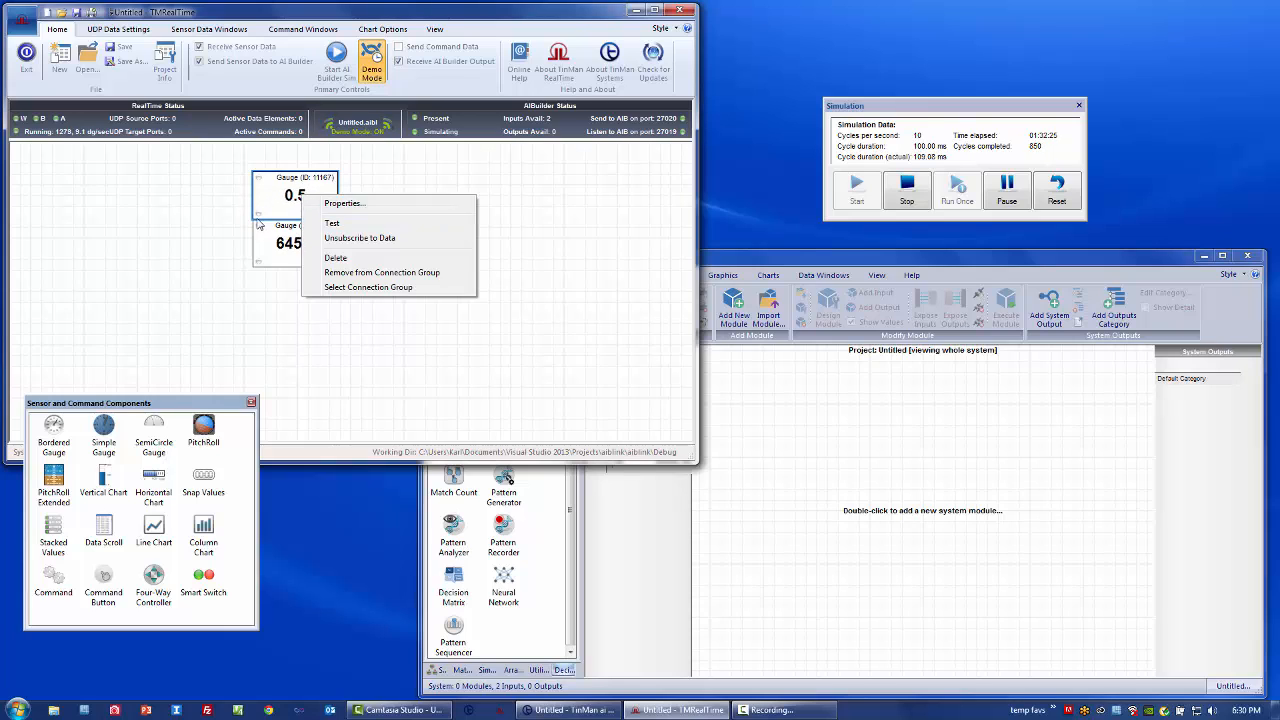
pyautogui.click(343, 204)
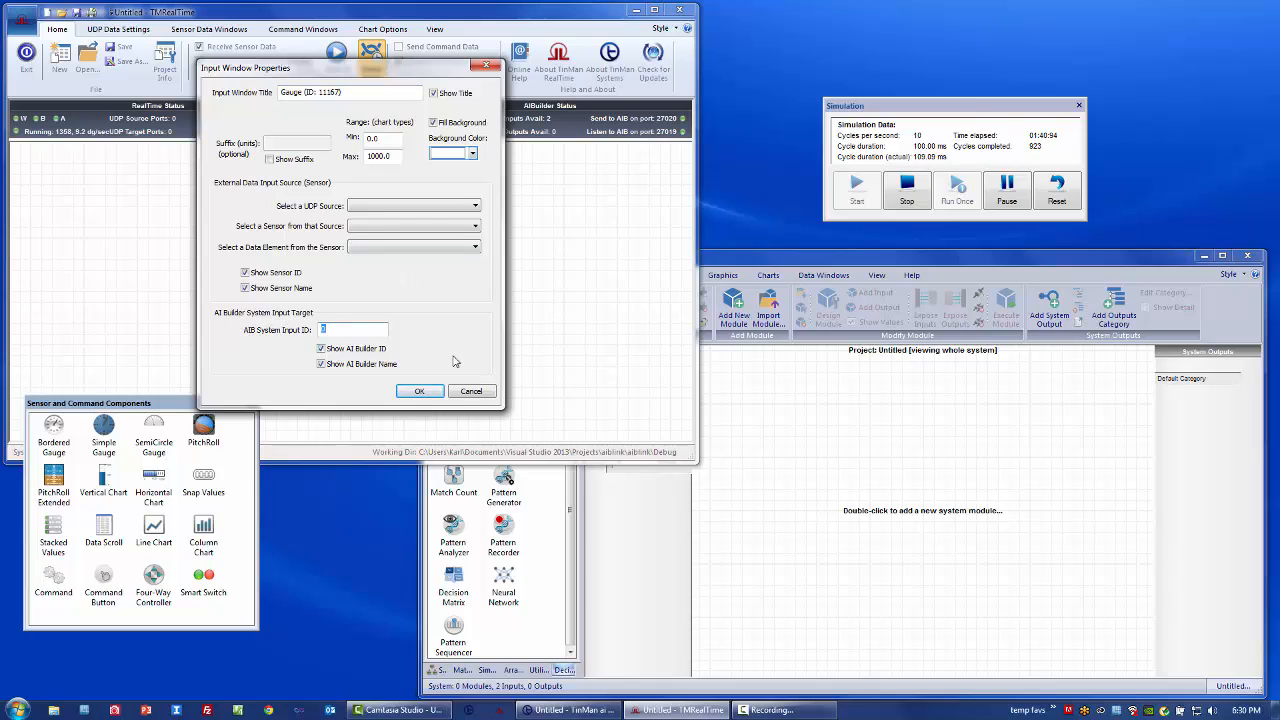
pyautogui.click(761, 417)
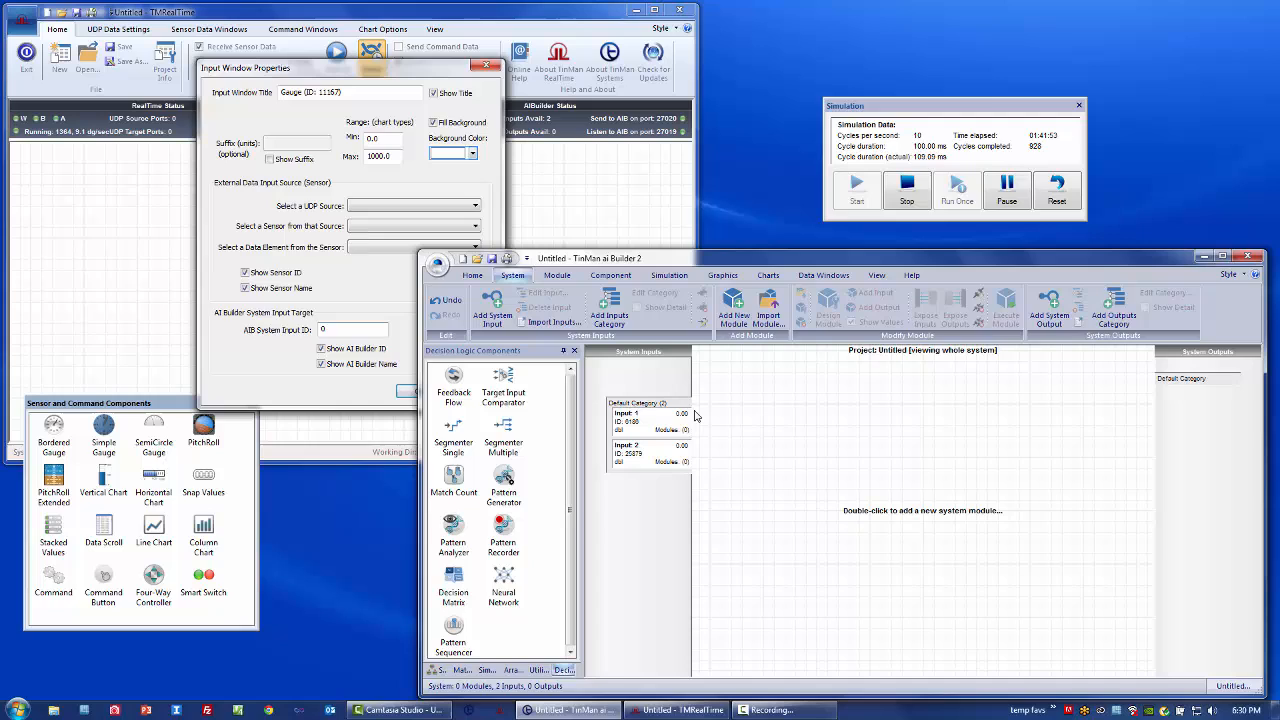
pyautogui.click(325, 330)
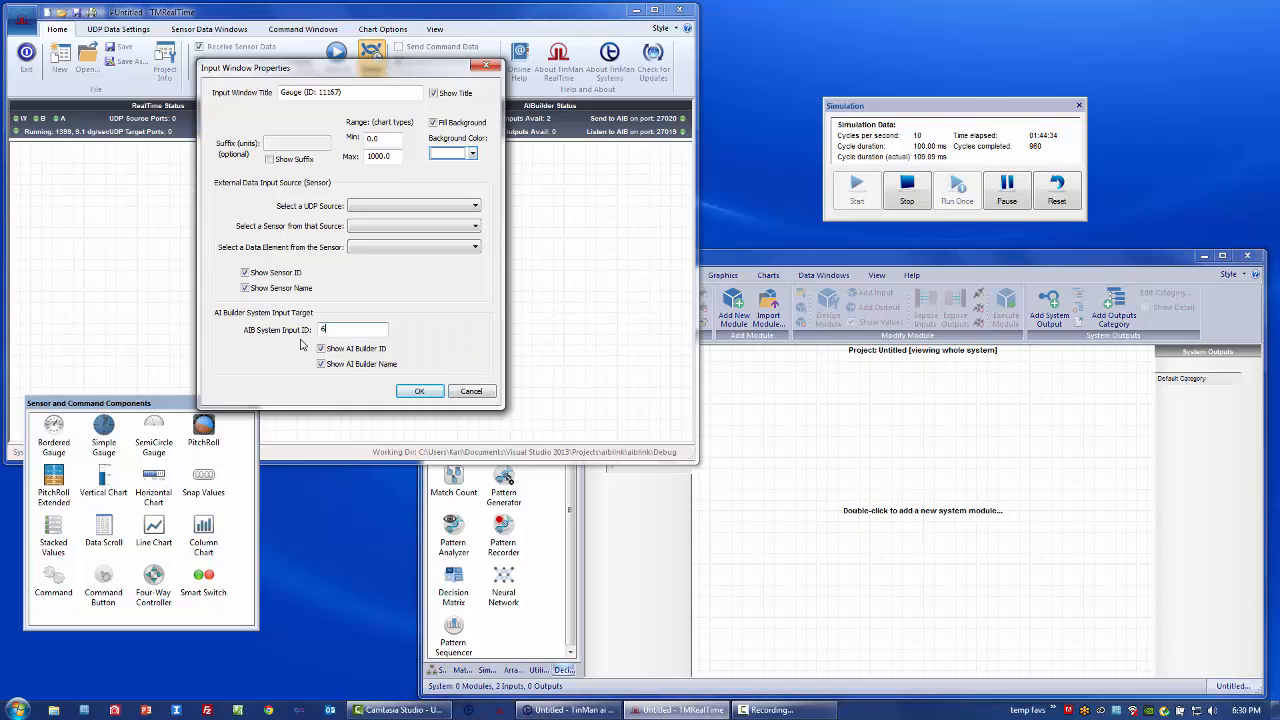
pyautogui.click(420, 391)
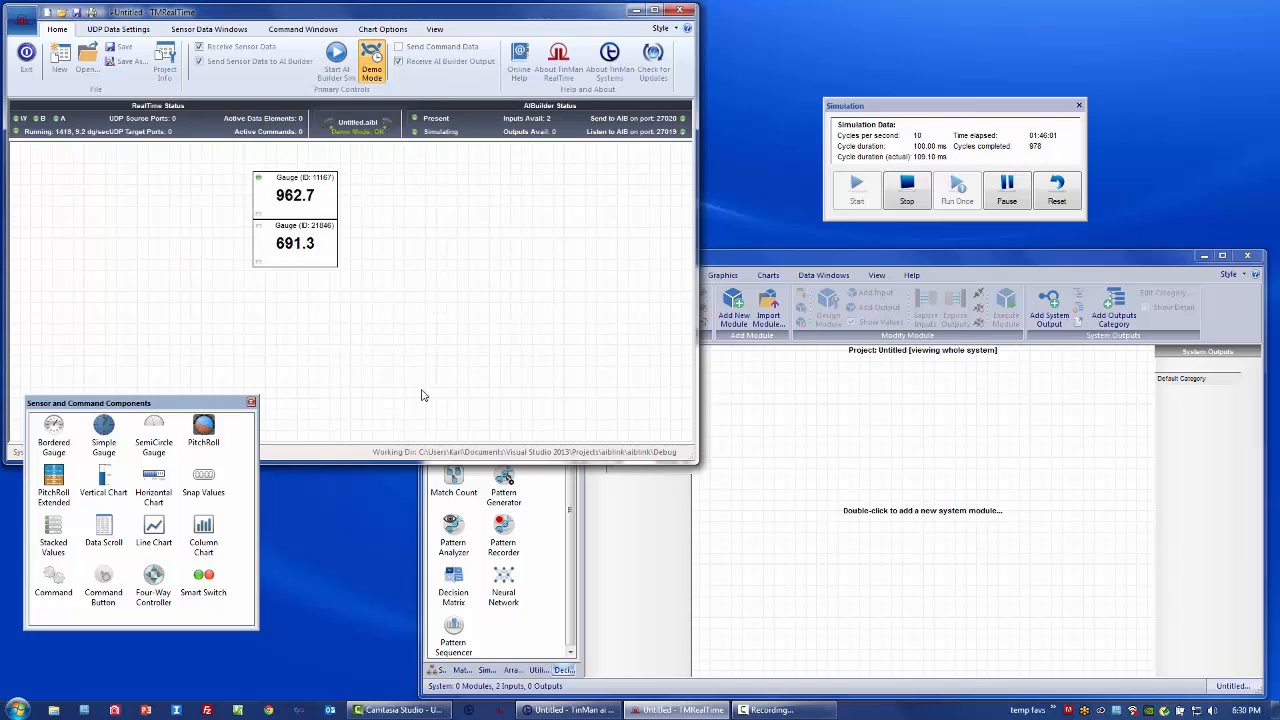
# Set the lower Snap Values gauge's AIB System Input ID to 25879, the ID of Input 2 in AI Builder
pyautogui.click(868, 431)
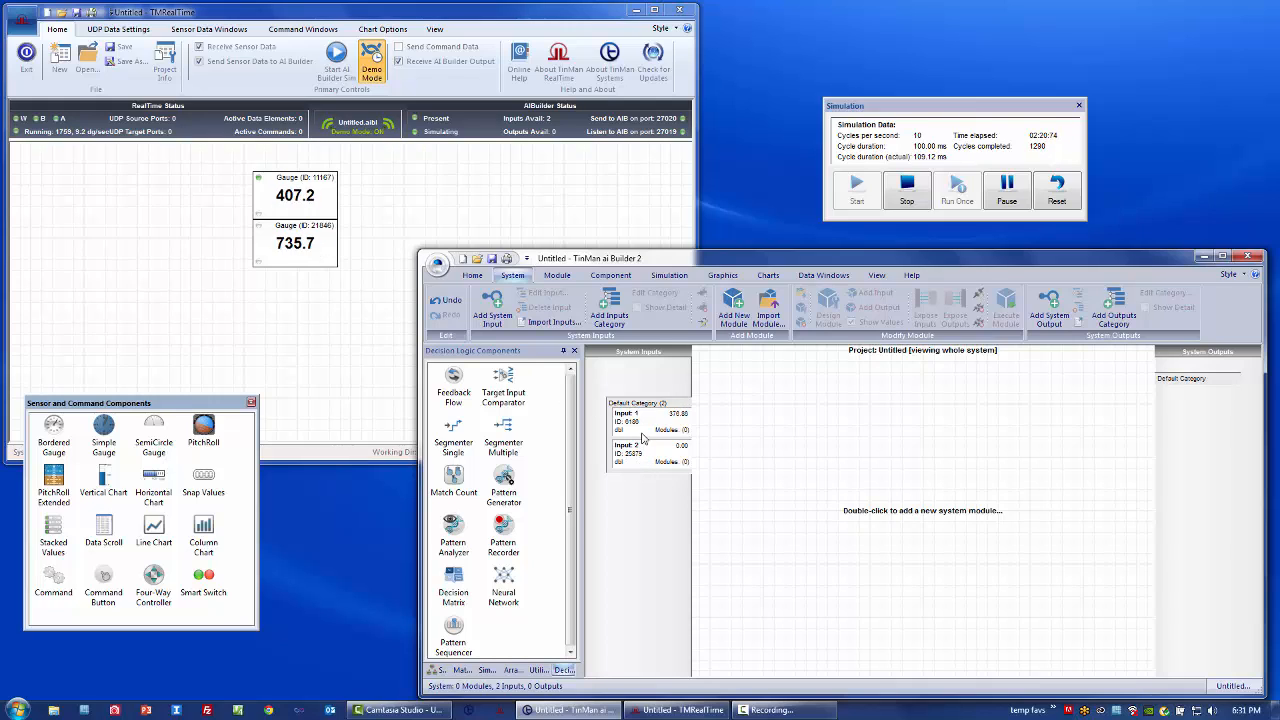
pyautogui.click(308, 259)
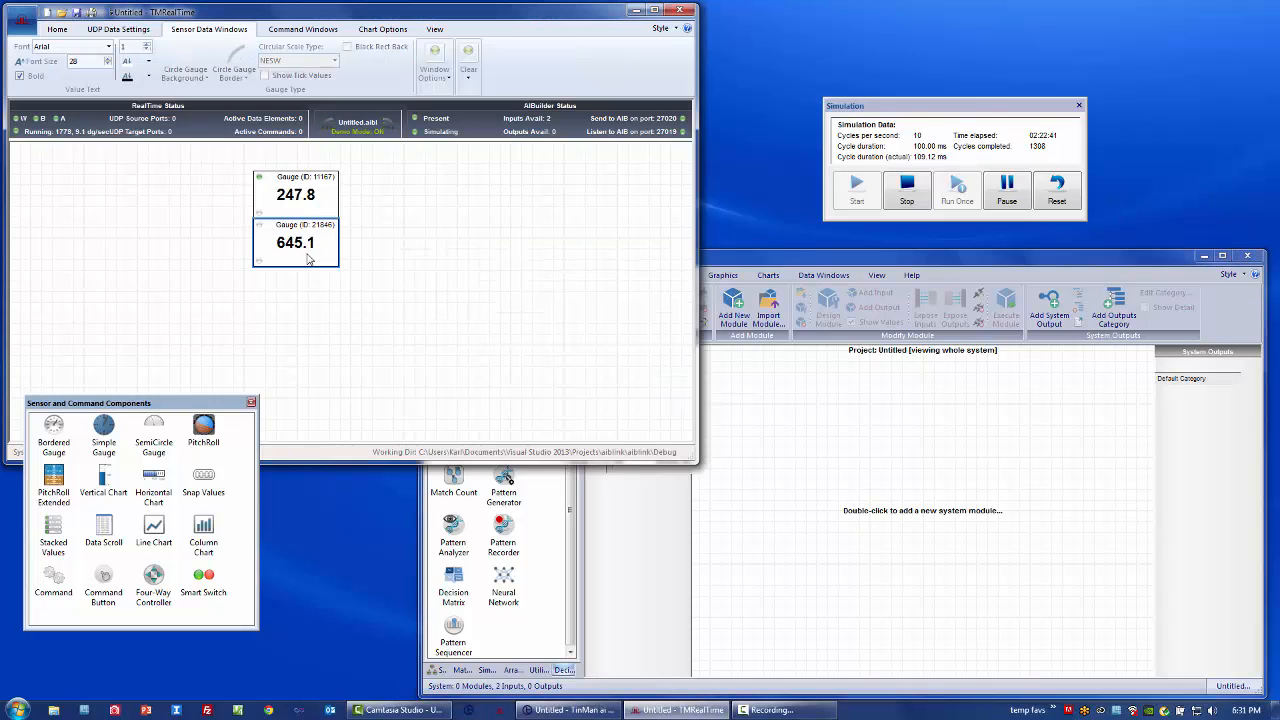
pyautogui.rightClick(308, 259)
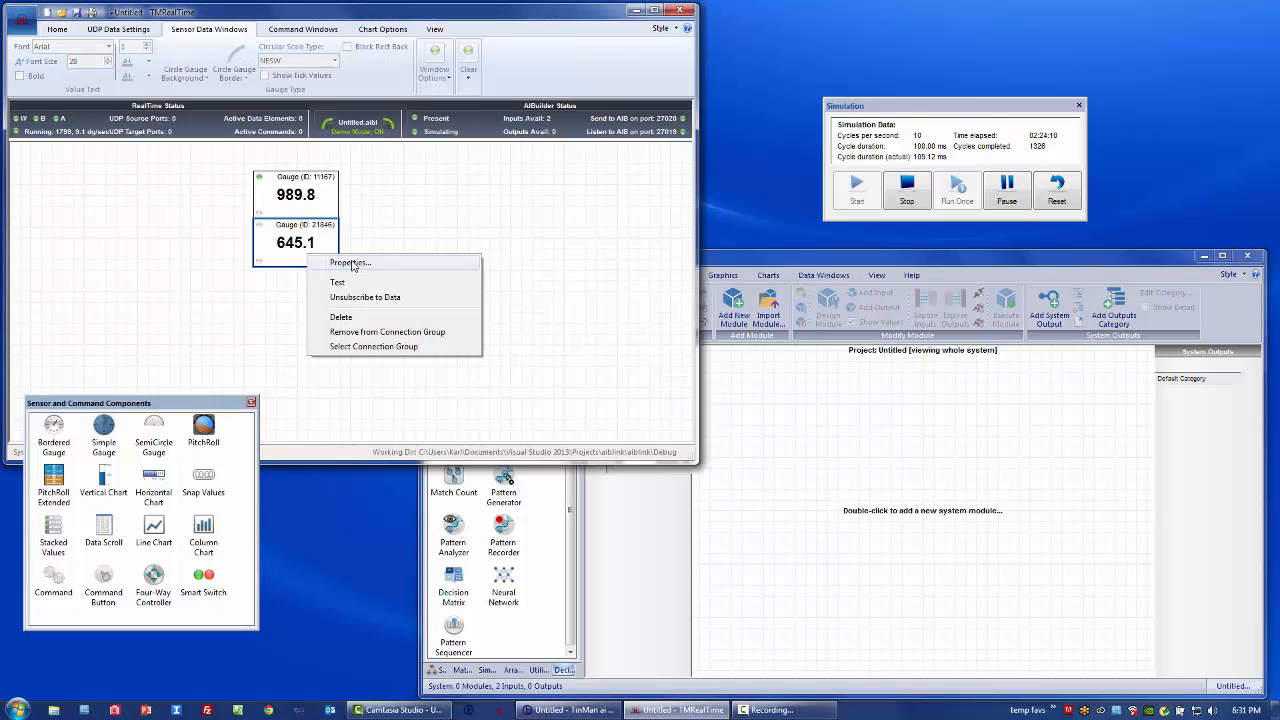
pyautogui.click(356, 265)
pyautogui.doubleClick(368, 330)
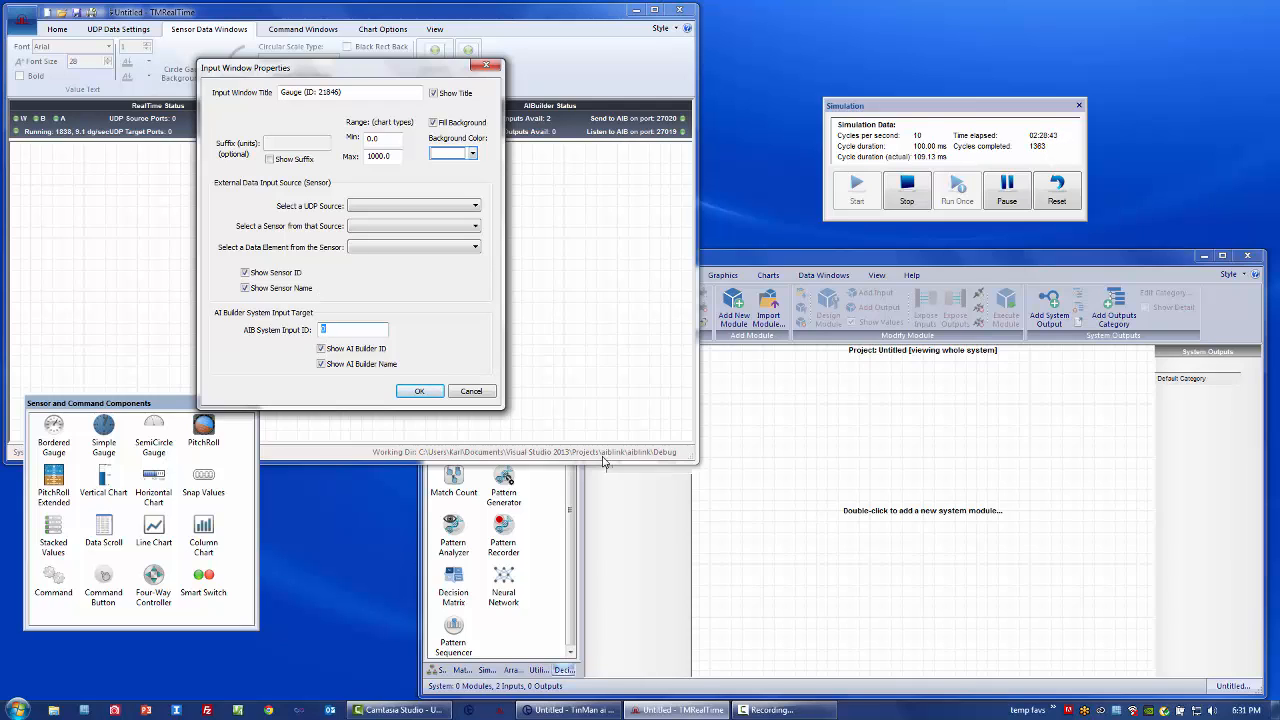
pyautogui.click(646, 494)
pyautogui.click(364, 328)
pyautogui.write('25879')
pyautogui.click(432, 392)
pyautogui.click(793, 461)
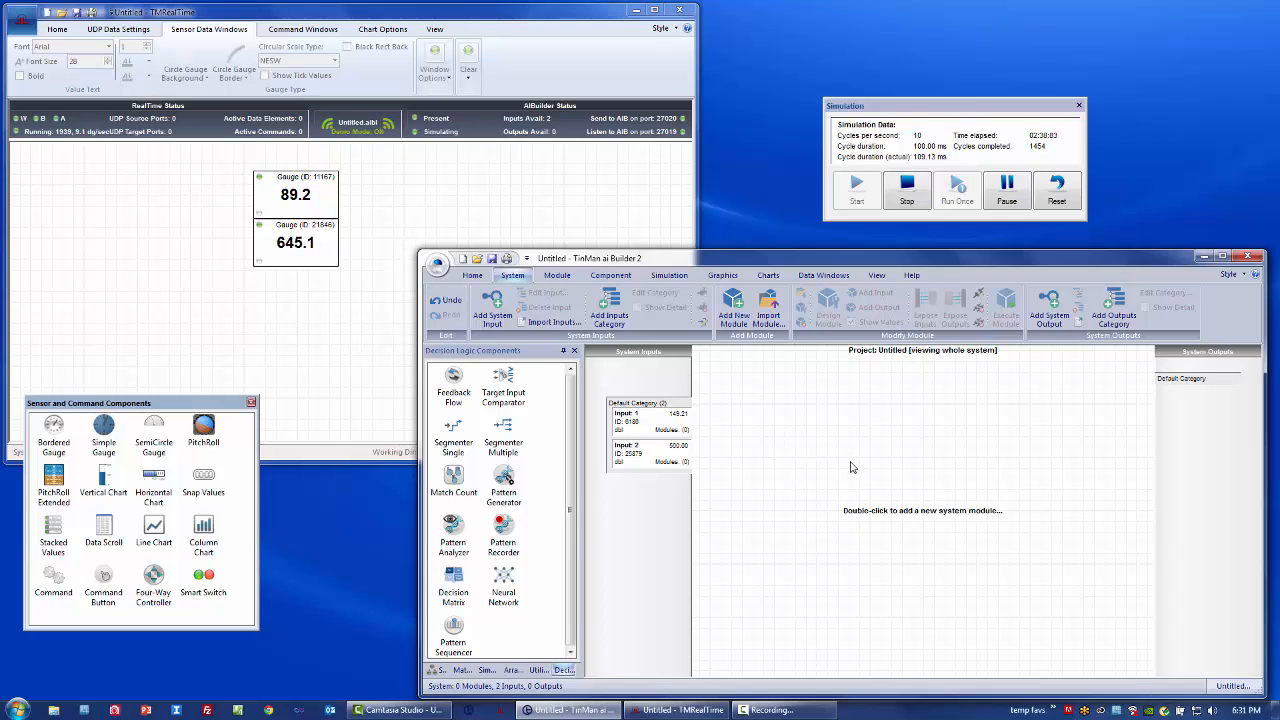
pyautogui.moveTo(662, 504)
pyautogui.mouseDown()
pyautogui.moveTo(662, 549)
pyautogui.moveTo(657, 522)
pyautogui.mouseUp()
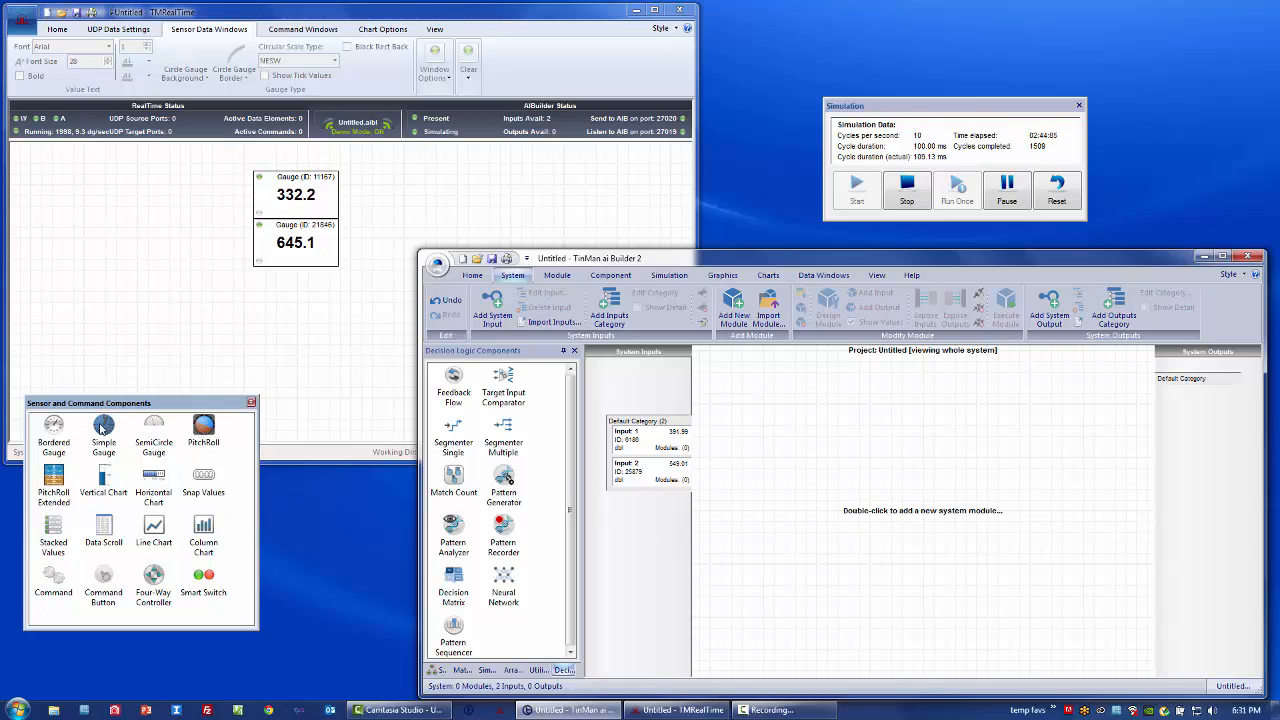
# Switch to TMRealTime and add a Simple Gauge to the canvas beside the two Snap Values gauges
pyautogui.click(105, 426)
pyautogui.moveTo(88, 428); pyautogui.dragTo(455, 228)
pyautogui.click(444, 302)
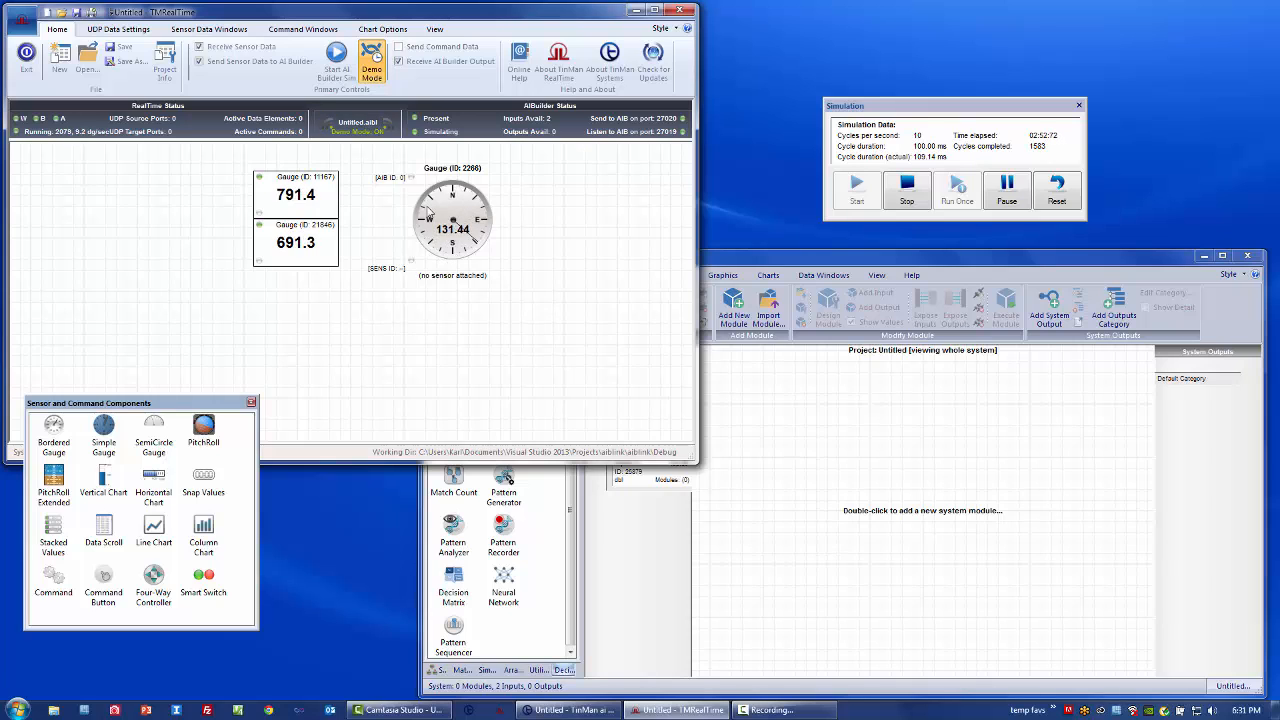
# Give the round gauge a green bordered background and set its circular scale type to 0 to 100
pyautogui.click(232, 30)
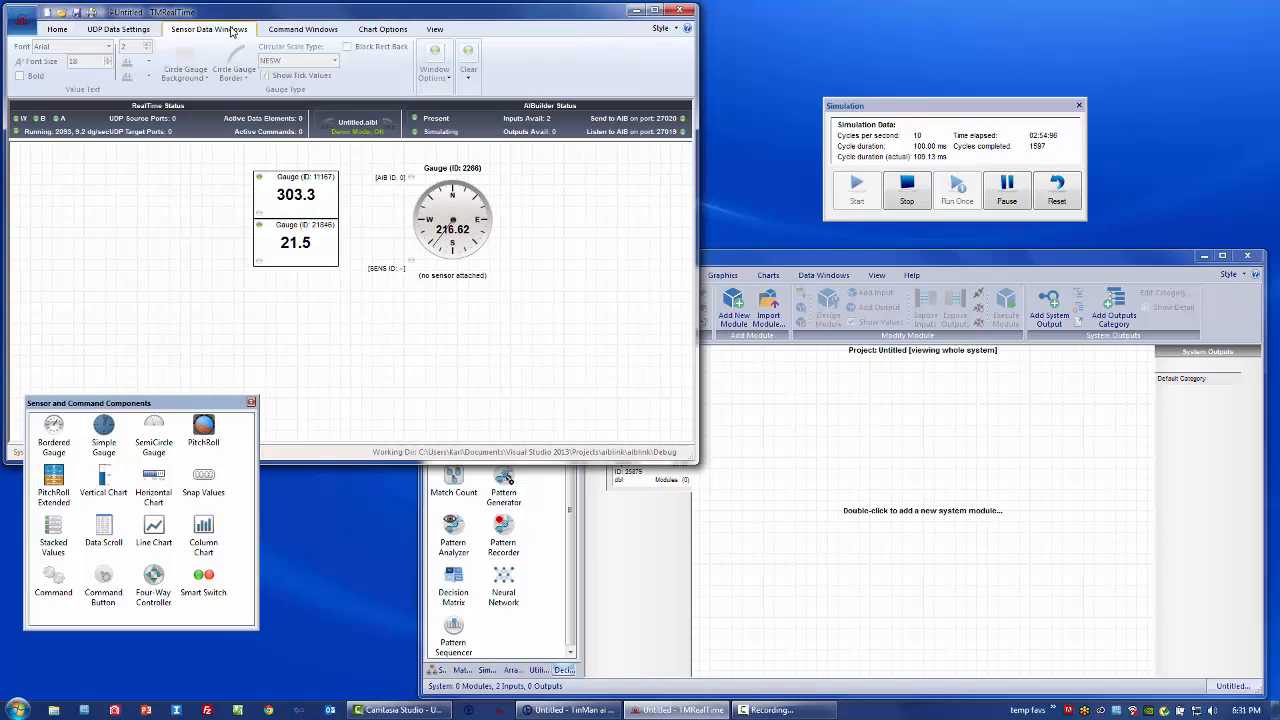
pyautogui.click(185, 66)
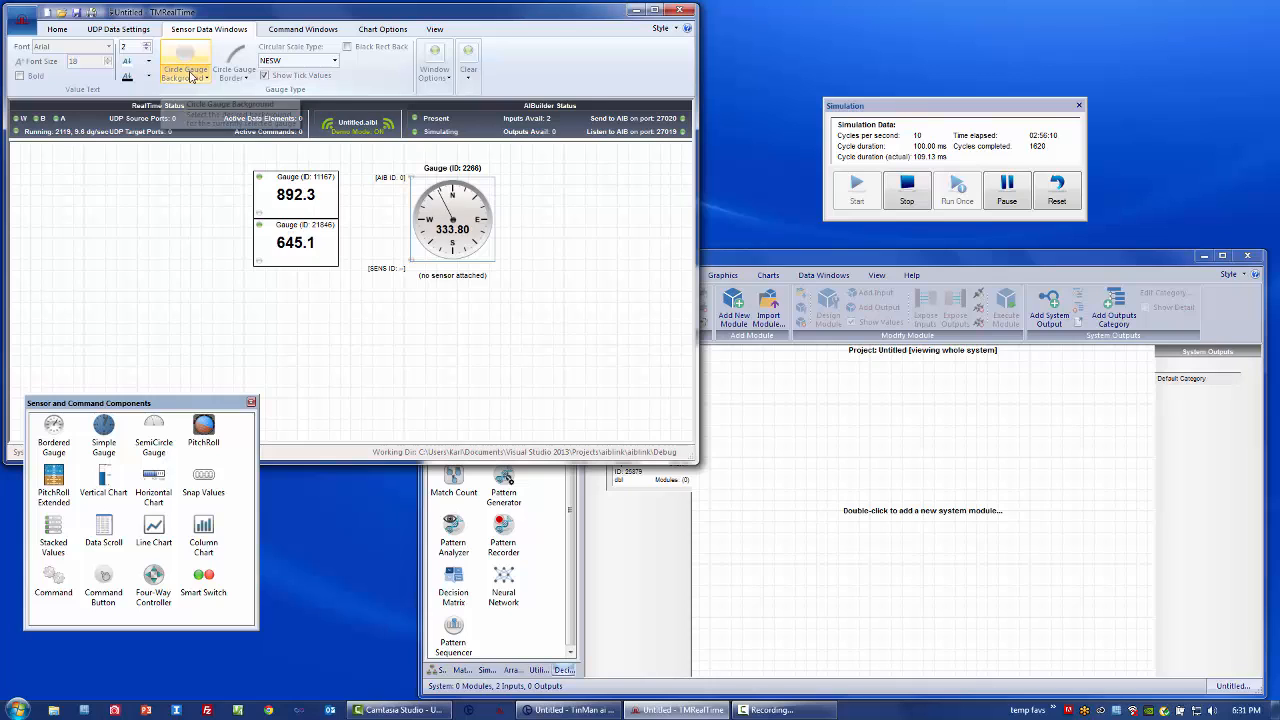
pyautogui.click(233, 121)
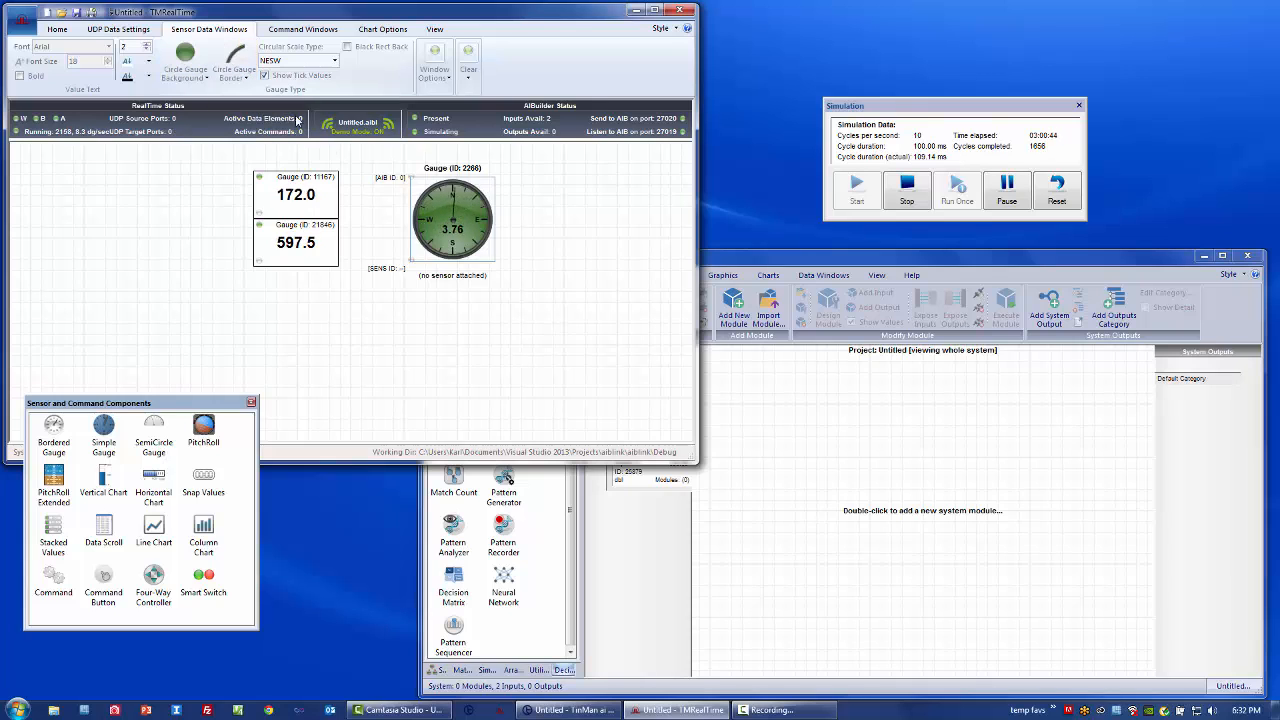
pyautogui.click(338, 64)
pyautogui.click(343, 134)
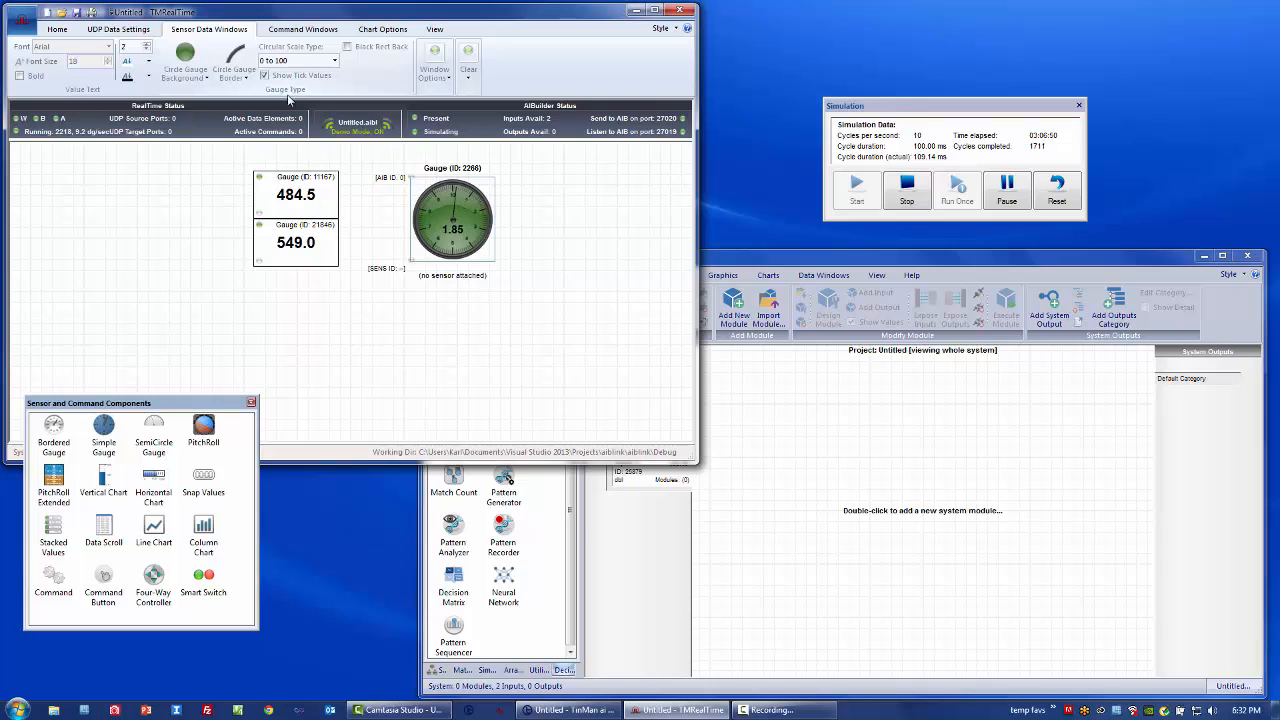
# Change the round gauge's background to the light gray bordered style and shift the gauge slightly up toward the value gauges
pyautogui.click(185, 66)
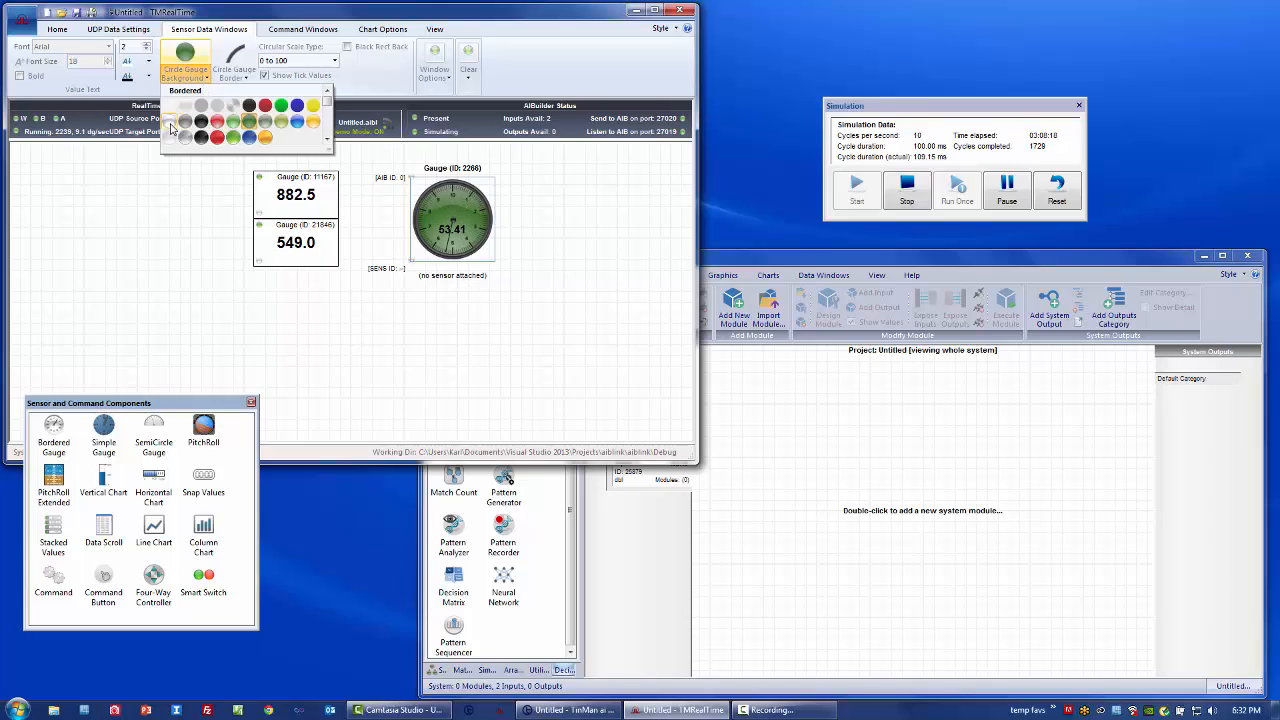
pyautogui.click(186, 130)
pyautogui.moveTo(463, 223); pyautogui.dragTo(453, 216)
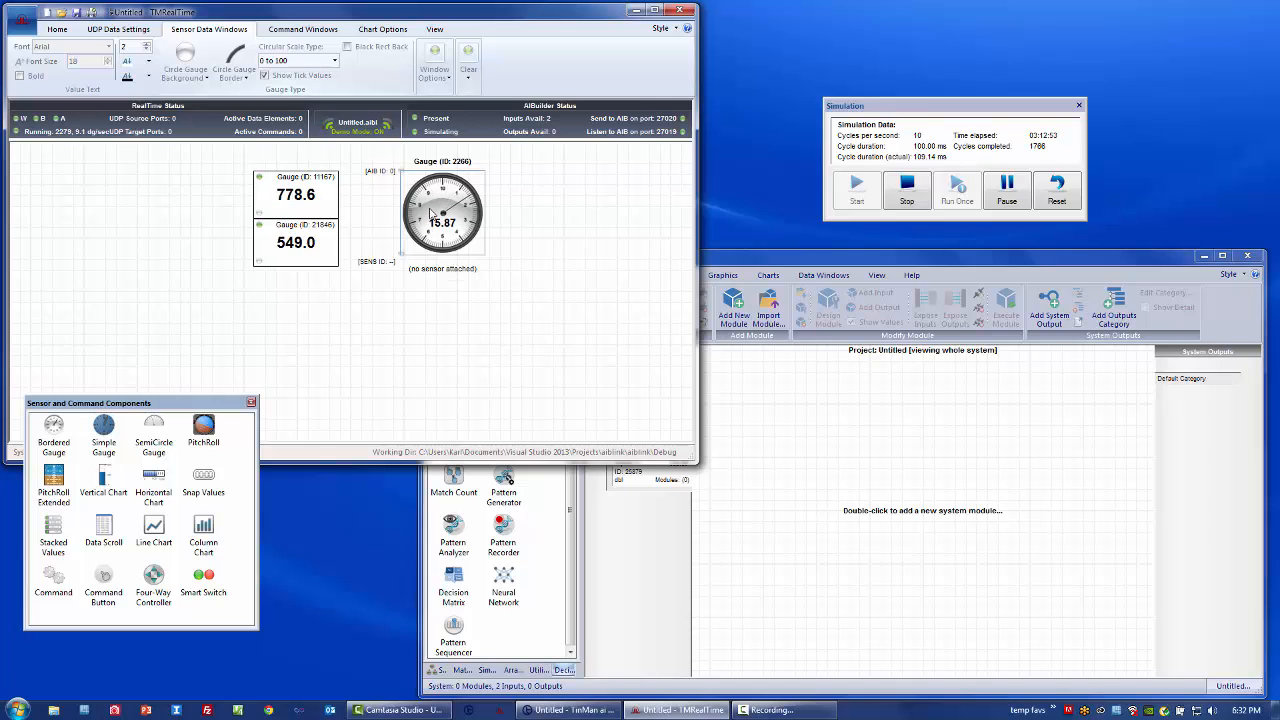
pyautogui.click(399, 188)
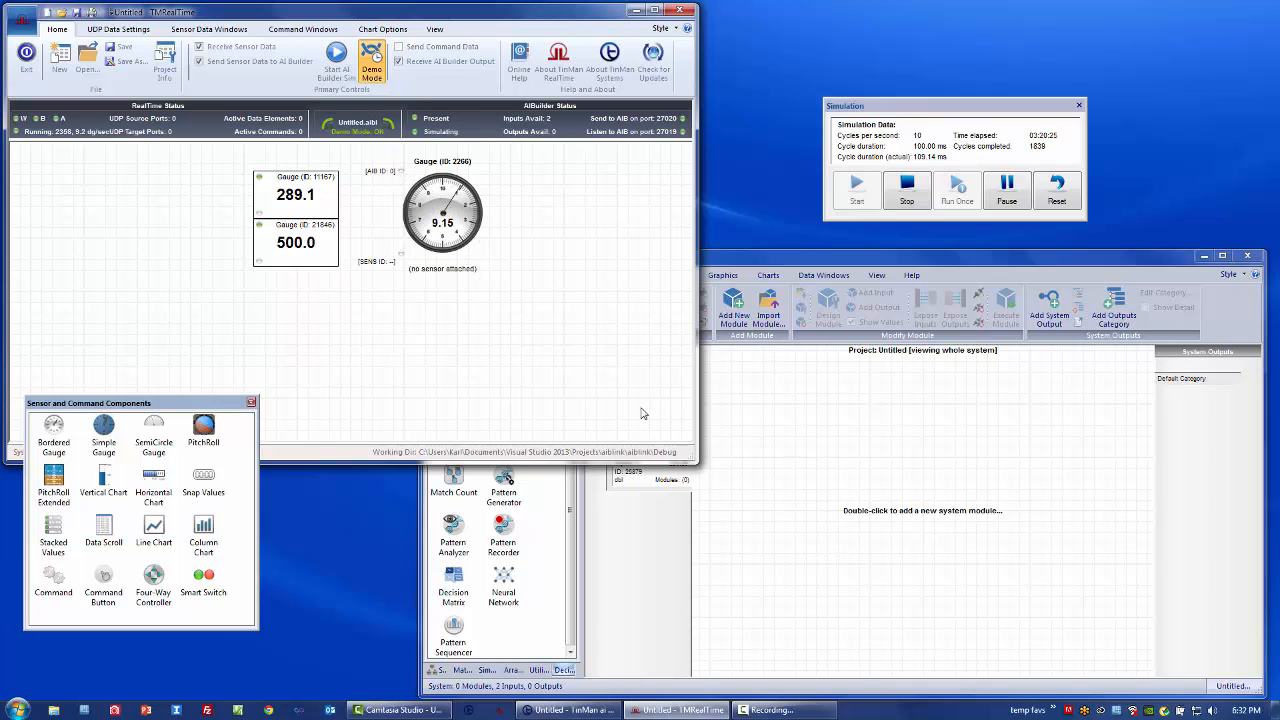
# Switch to AI Builder, add a third system input to the Default Category and name it Circular Gauge
pyautogui.click(660, 558)
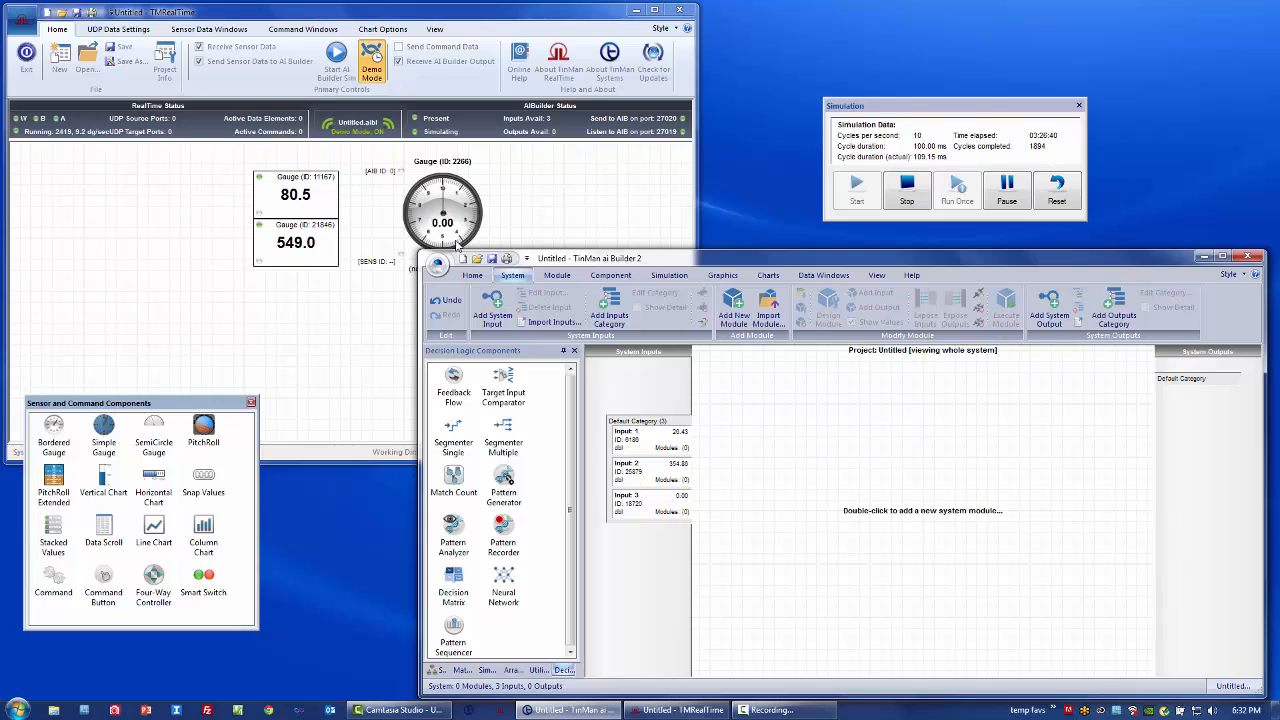
pyautogui.doubleClick(660, 505)
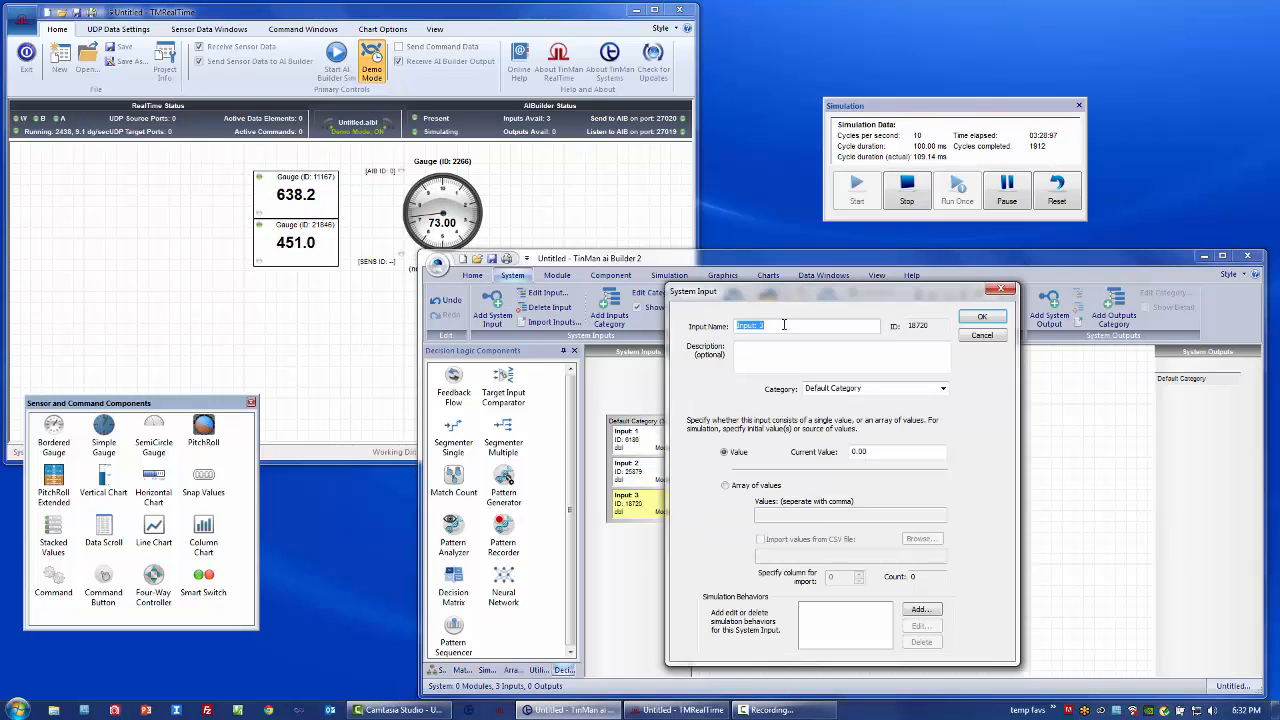
pyautogui.write('C')
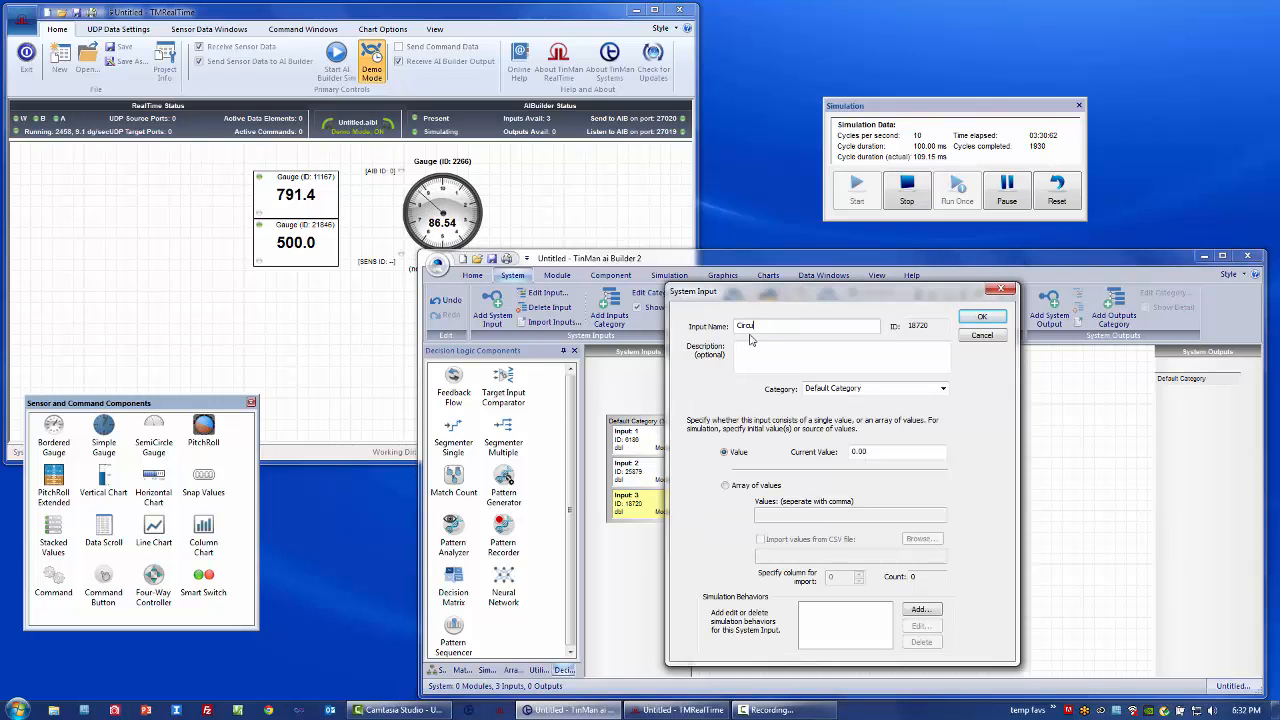
pyautogui.write('ircu')
pyautogui.press('BackSpace')
pyautogui.press('BackSpace')
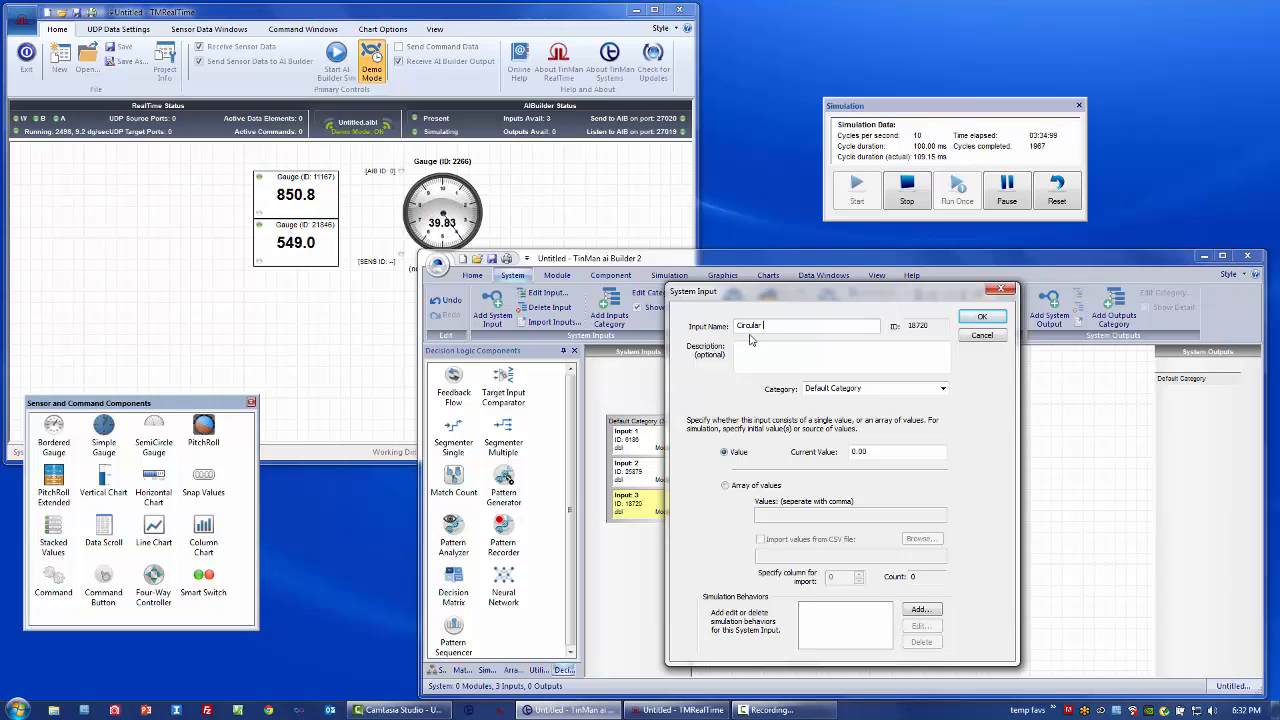
pyautogui.write('cular Gauge')
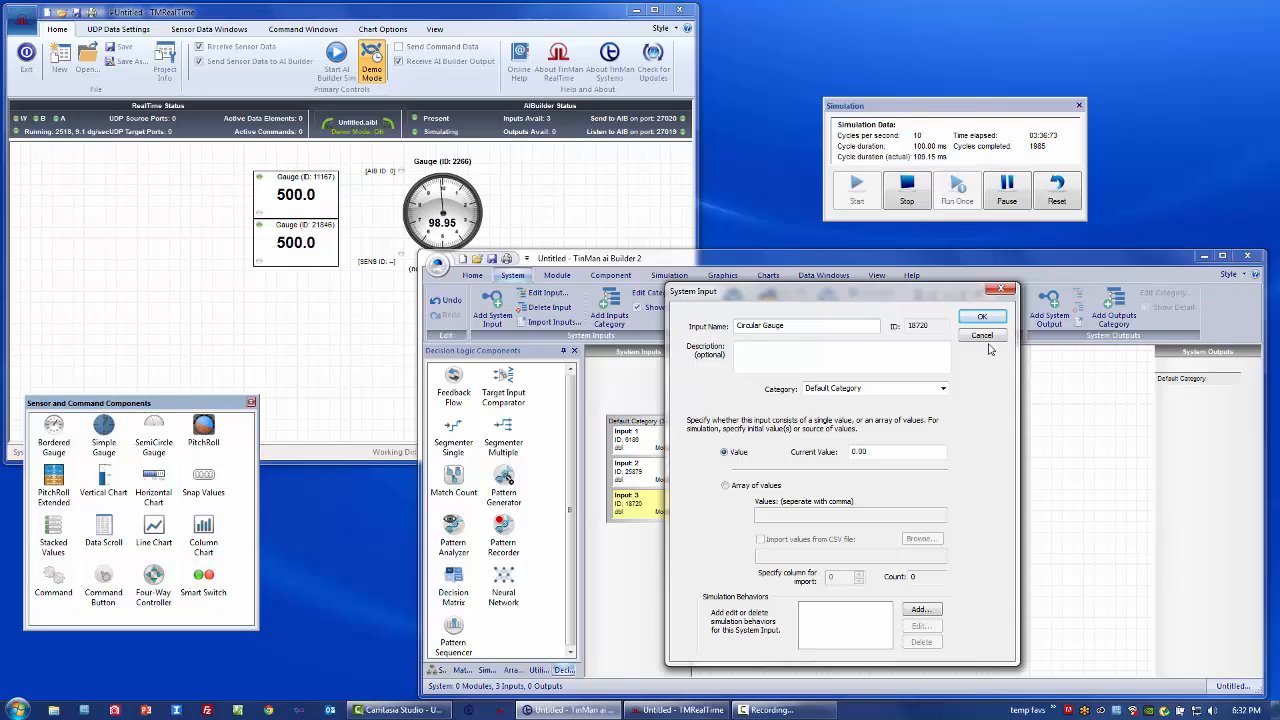
pyautogui.click(980, 317)
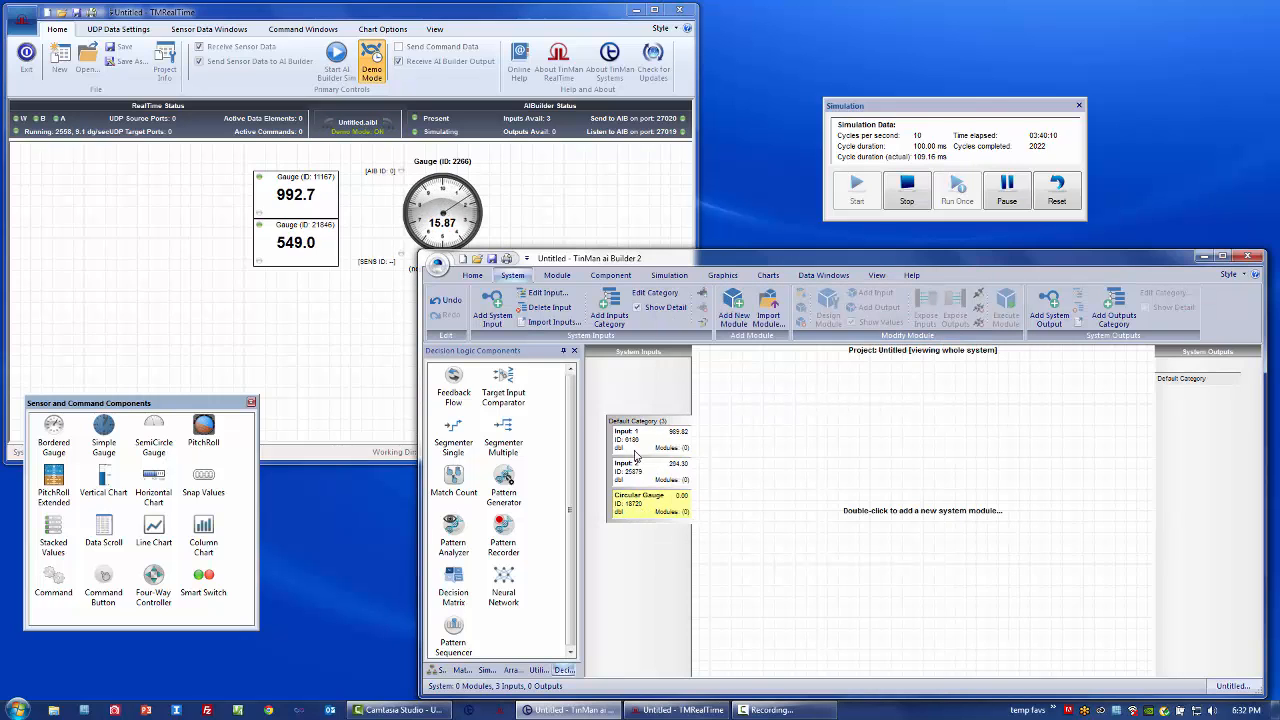
# Switch to TMRealTime and set the round gauge's AIB System Input ID to 18720, the ID of the Circular Gauge input
pyautogui.click(511, 206)
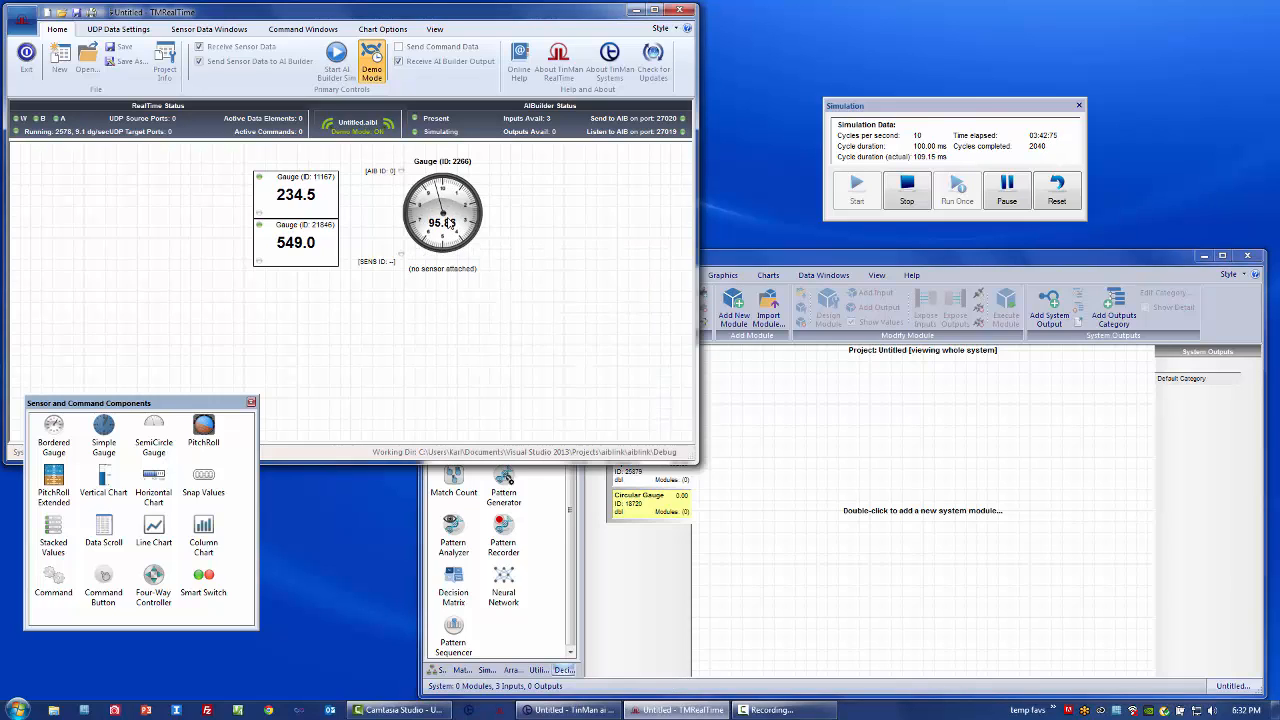
pyautogui.doubleClick(442, 215)
pyautogui.click(320, 330)
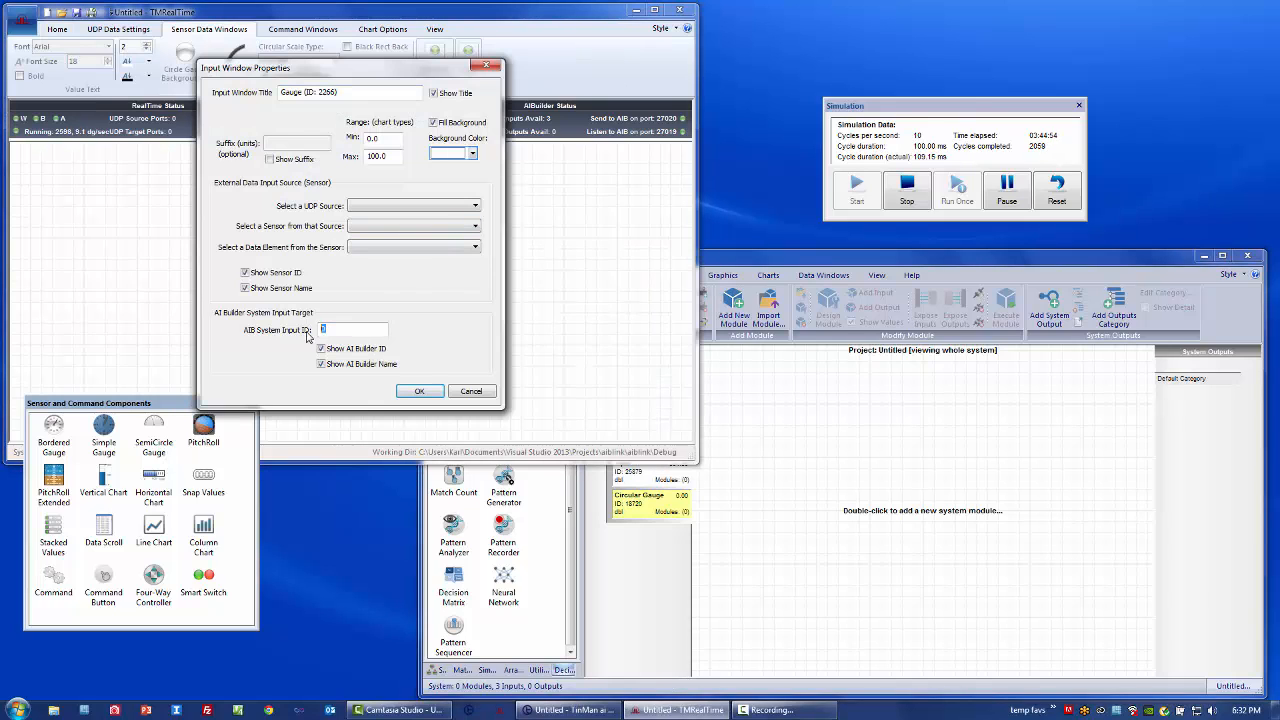
pyautogui.write('18720')
pyautogui.click(419, 391)
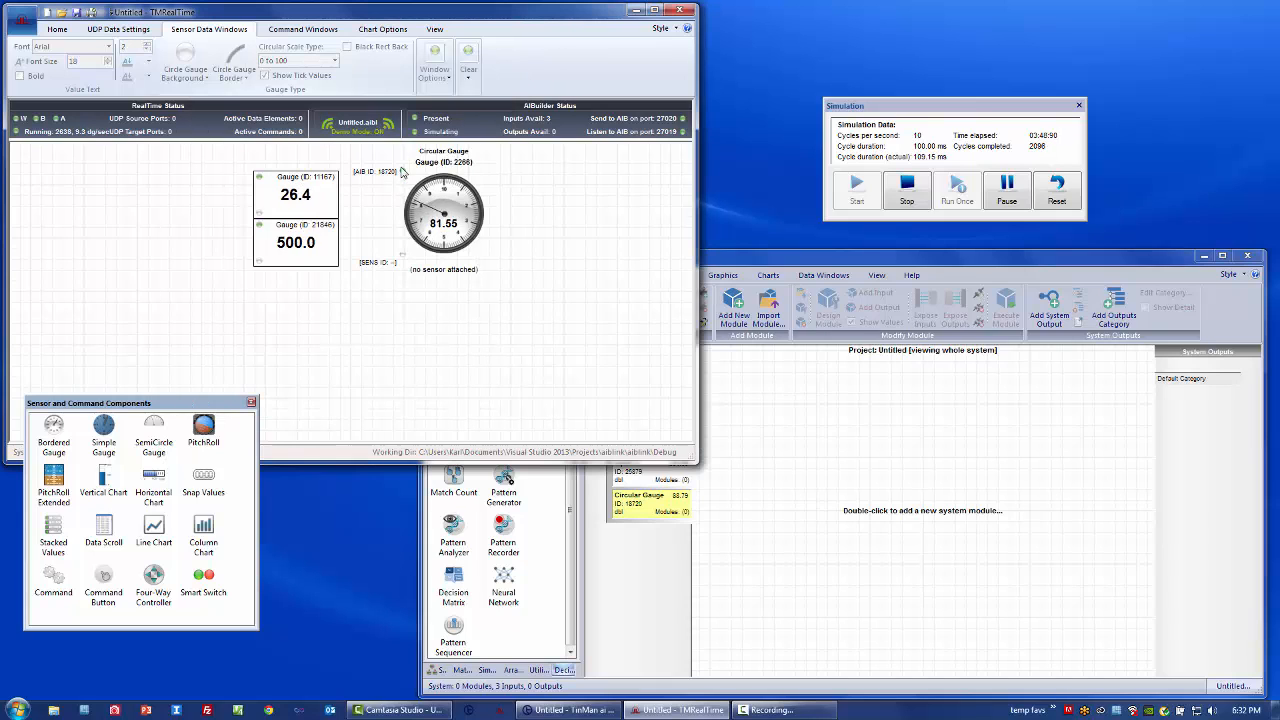
# Switch to AI Builder, add a new module to the system workspace and position it beside the system inputs
pyautogui.click(664, 579)
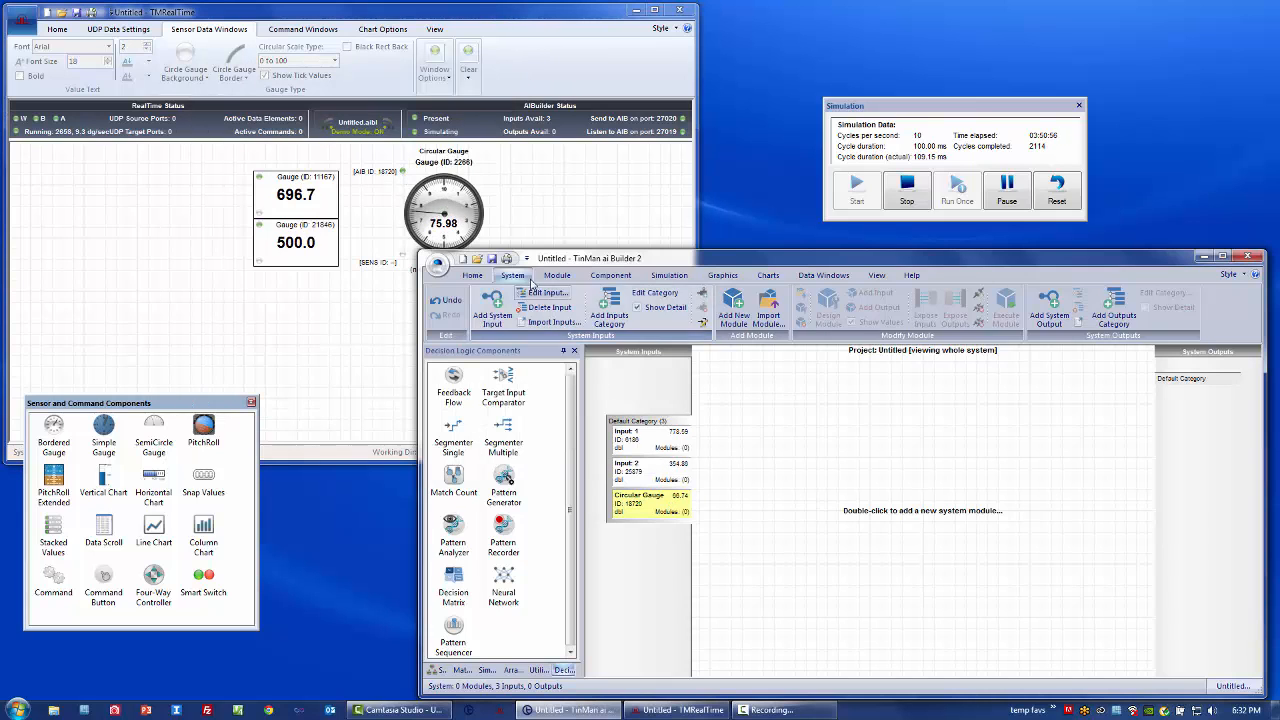
pyautogui.moveTo(618, 260); pyautogui.dragTo(654, 264)
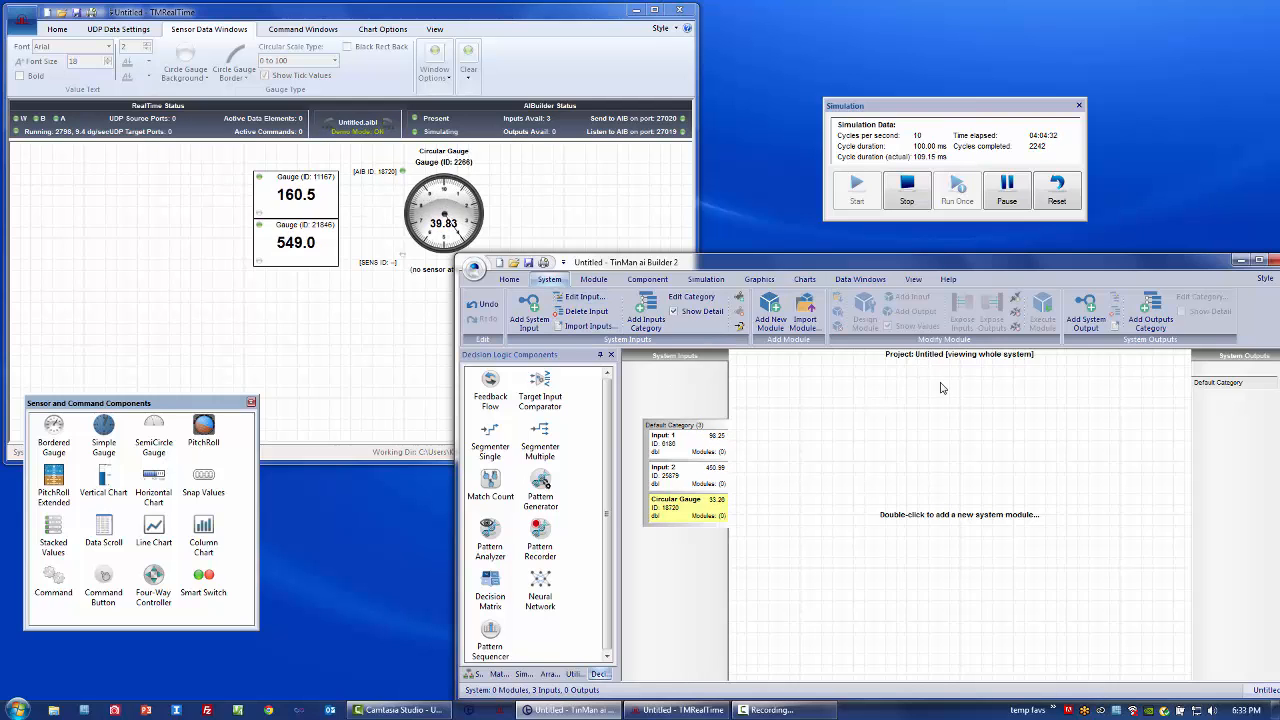
pyautogui.doubleClick(912, 456)
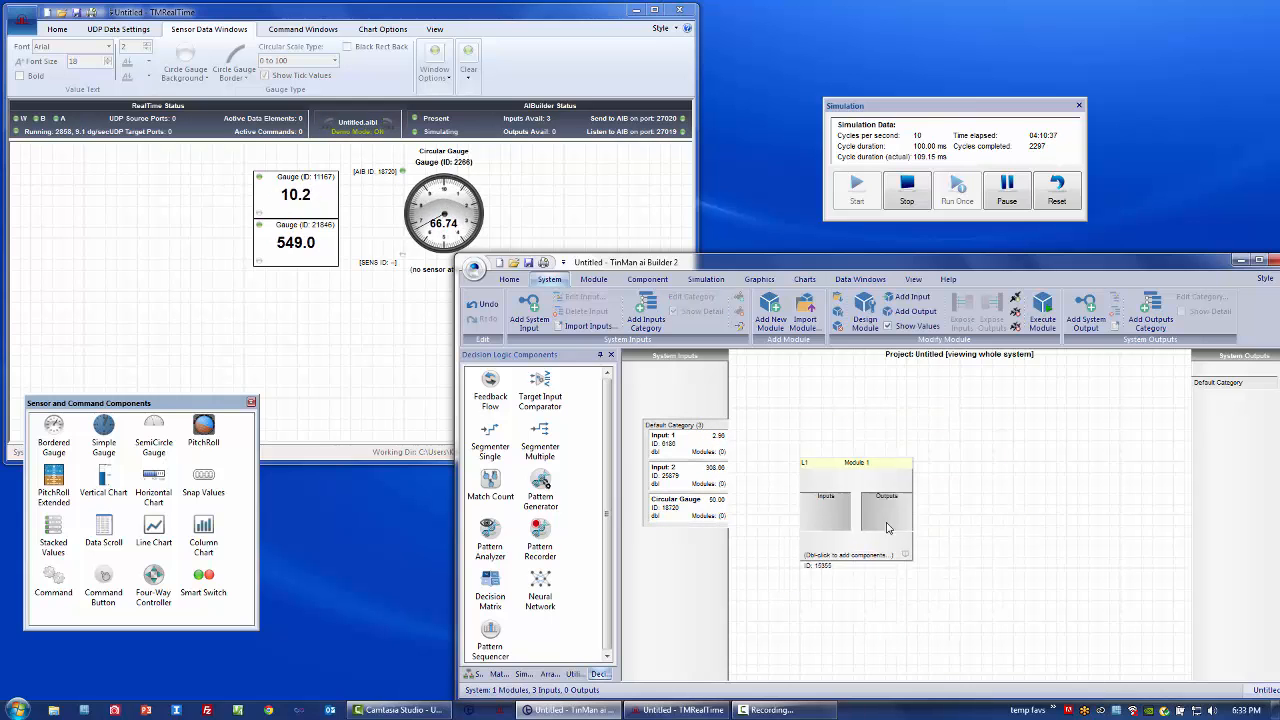
pyautogui.moveTo(887, 527); pyautogui.dragTo(959, 481)
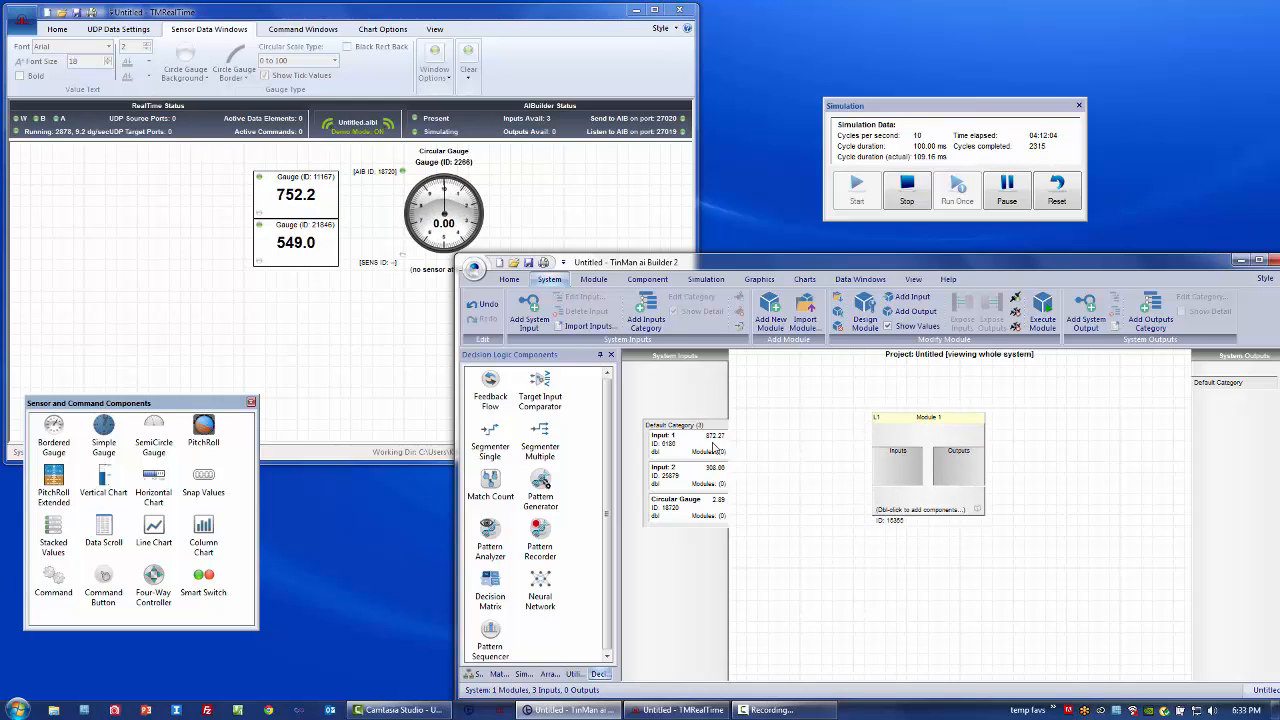
# Connect Input 1, Input 2 and Circular Gauge to the inputs of Module 1
pyautogui.moveTo(713, 446); pyautogui.dragTo(898, 466)
pyautogui.moveTo(690, 474); pyautogui.dragTo(898, 474)
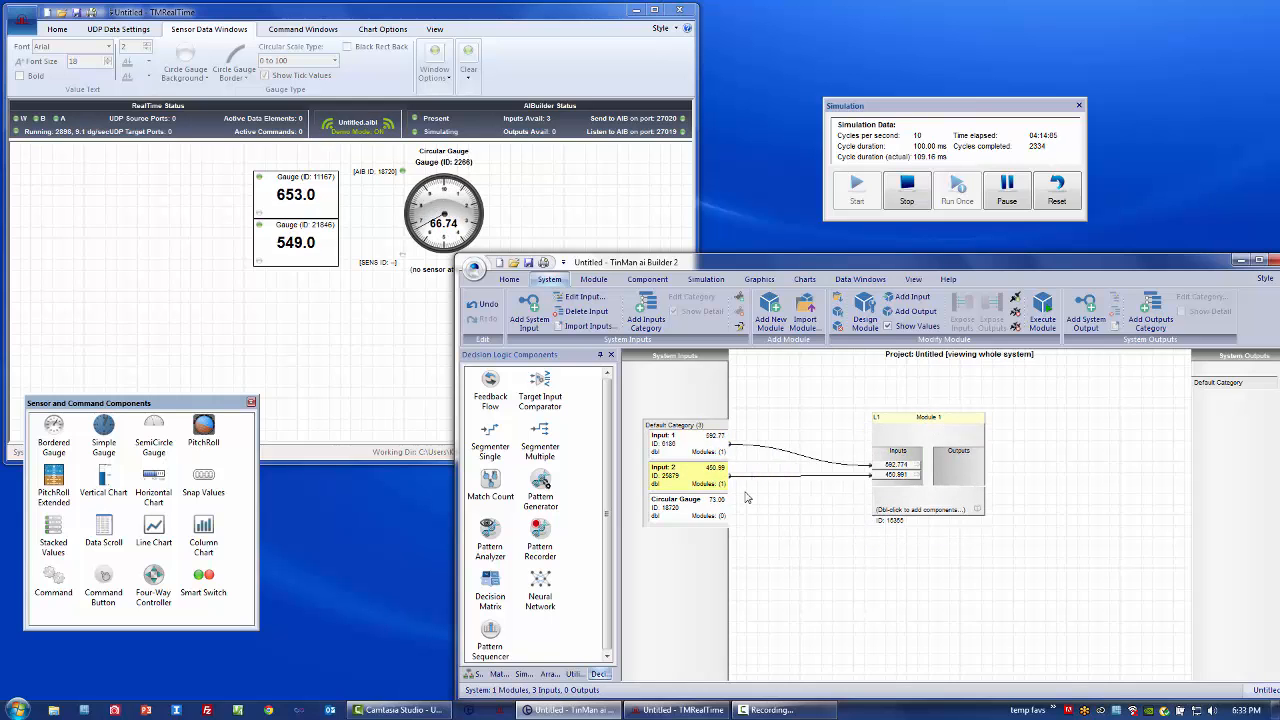
pyautogui.moveTo(700, 505); pyautogui.dragTo(897, 480)
pyautogui.moveTo(890, 520); pyautogui.dragTo(890, 515)
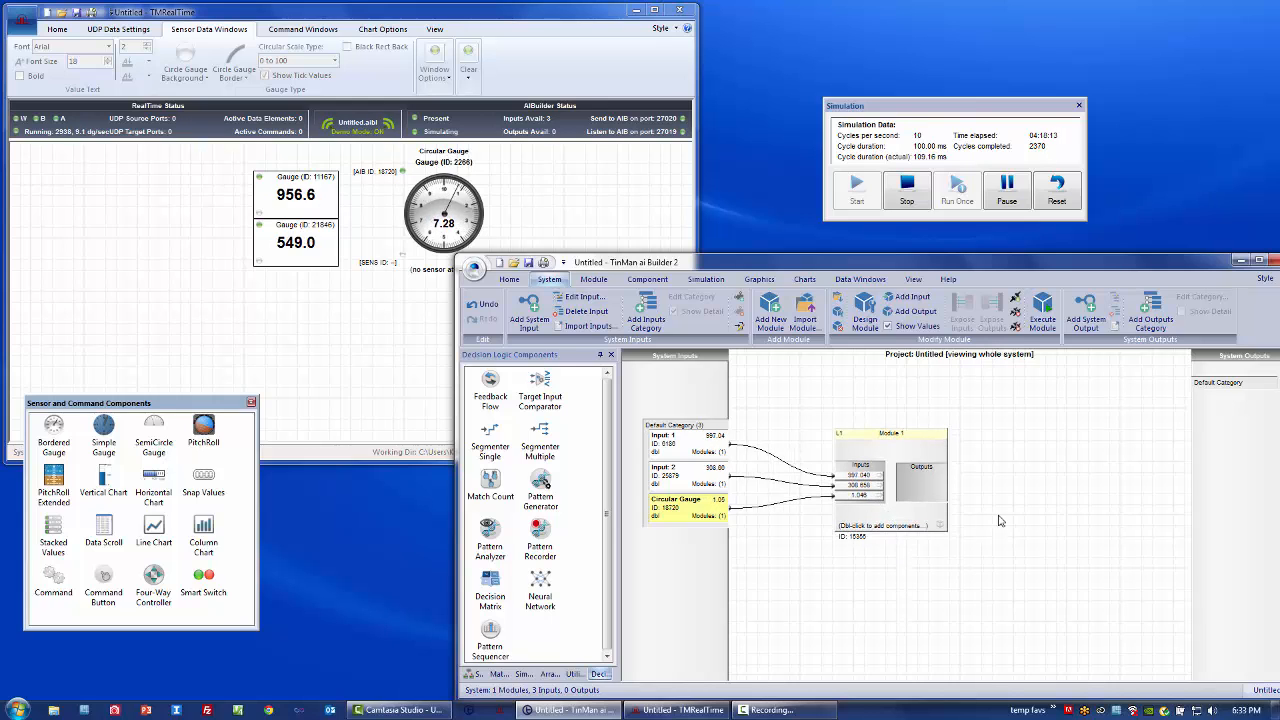
# Add a system output to the Default Category and rename it Result
pyautogui.doubleClick(1236, 448)
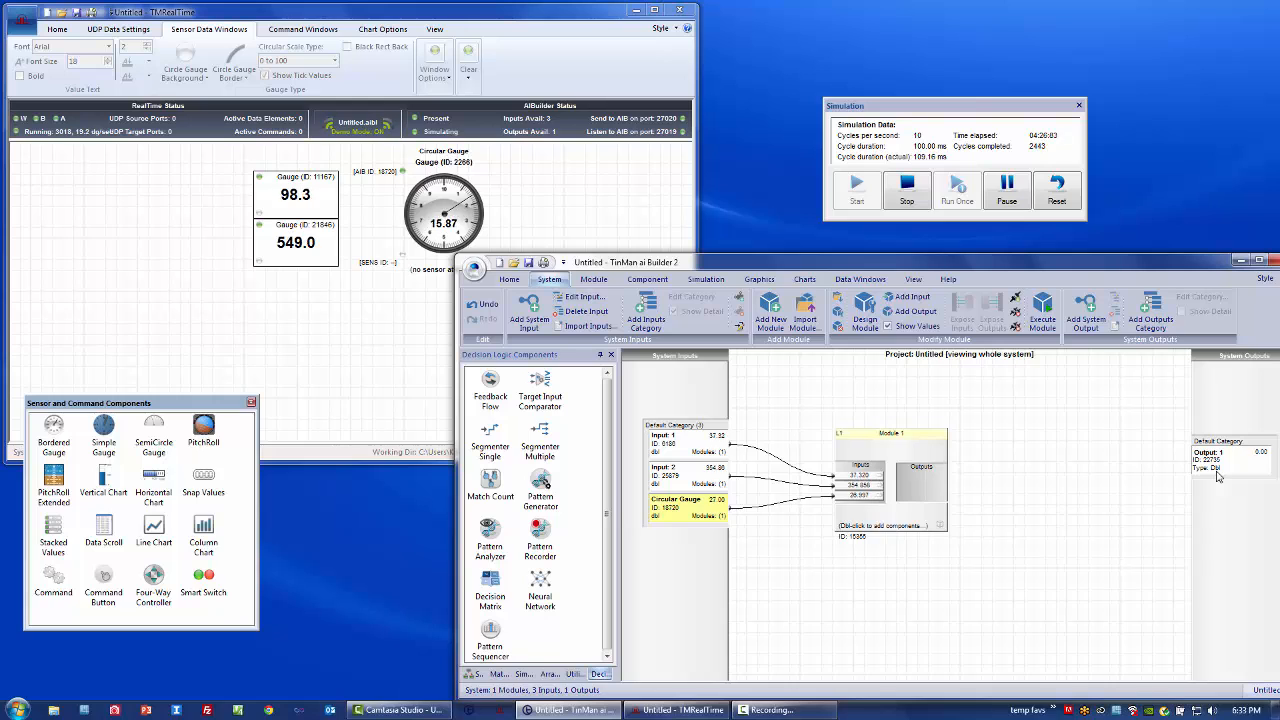
pyautogui.doubleClick(1216, 466)
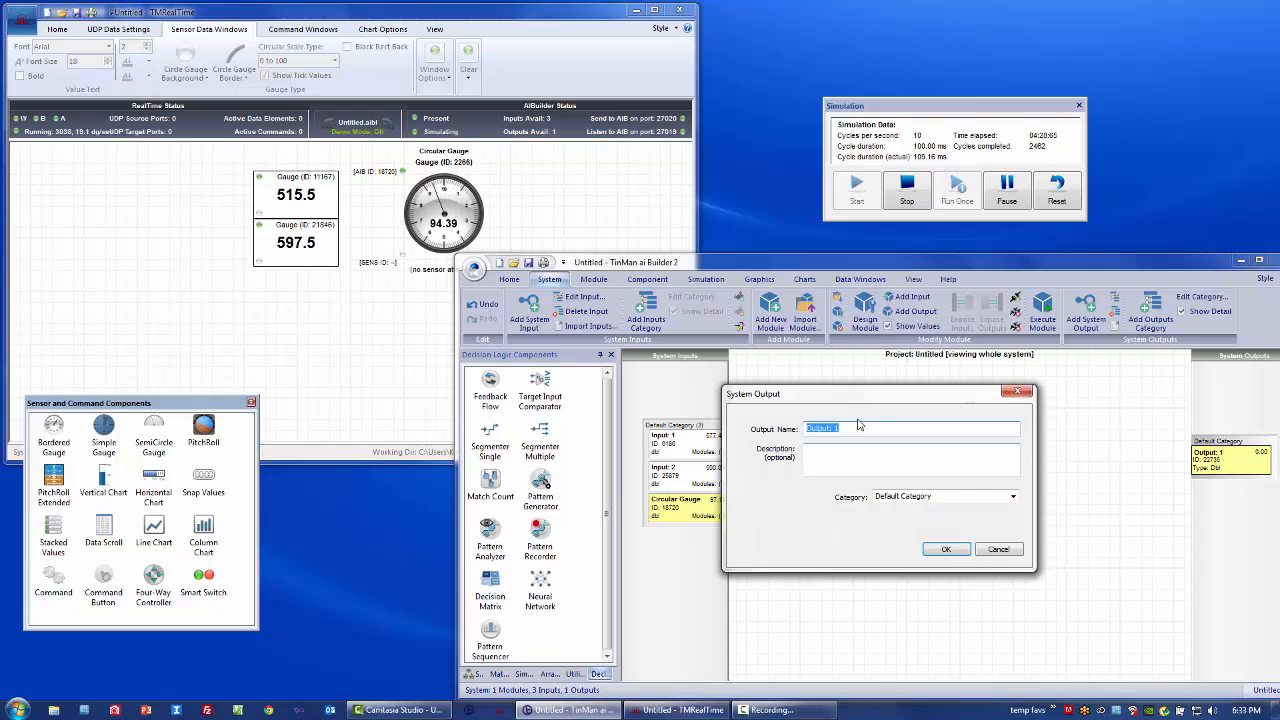
pyautogui.write('Result')
pyautogui.press('Return')
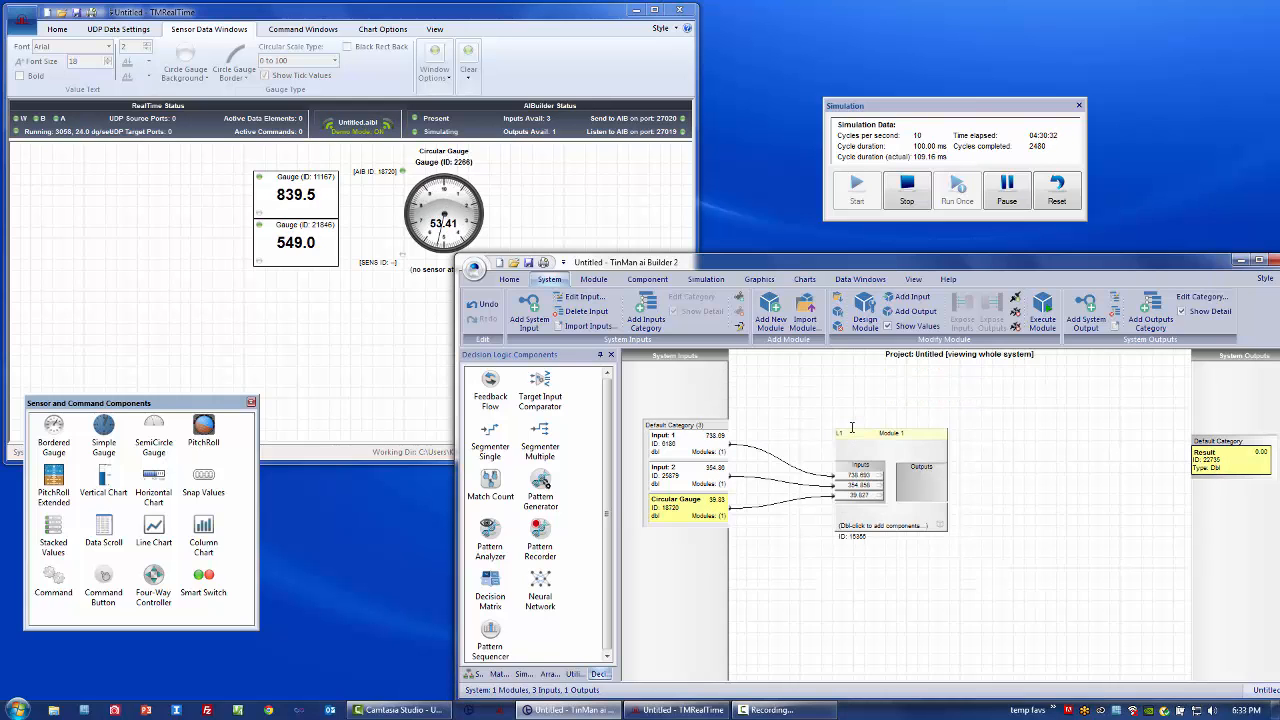
# Connect the output of Module 1 to the Result system output and open the module's design view
pyautogui.moveTo(928, 498); pyautogui.dragTo(1219, 466)
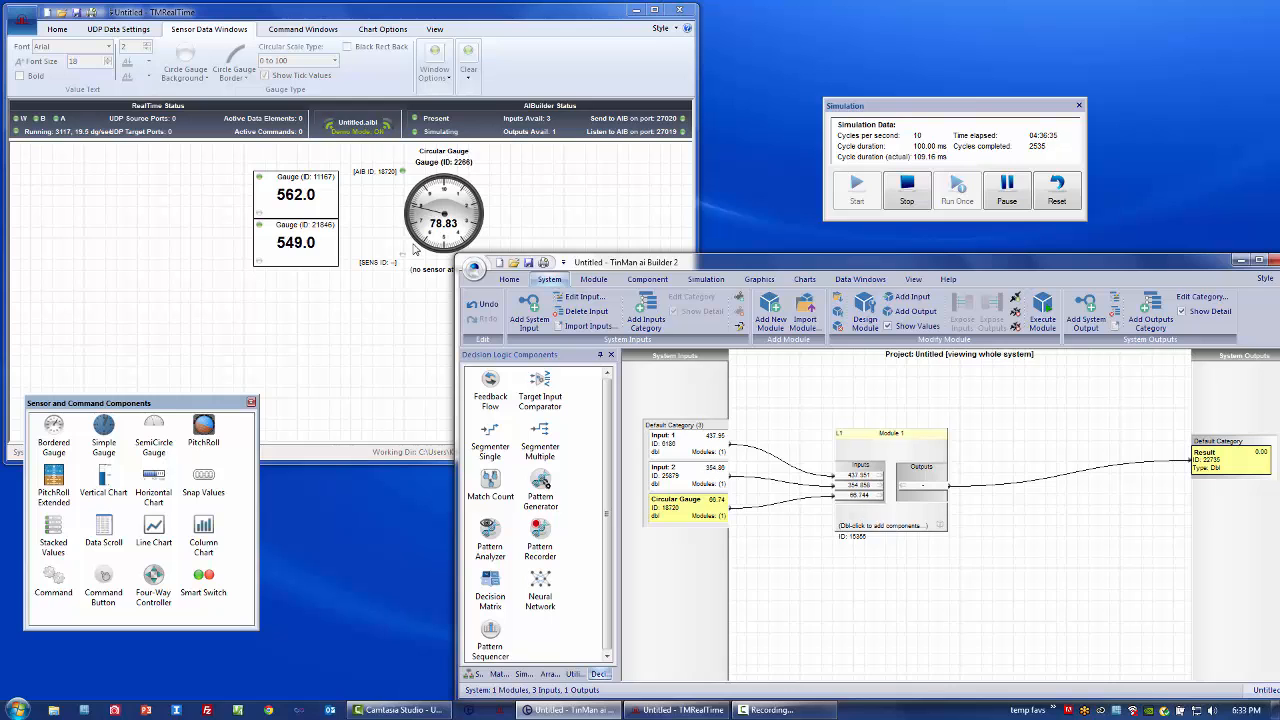
pyautogui.moveTo(880, 453); pyautogui.dragTo(891, 441)
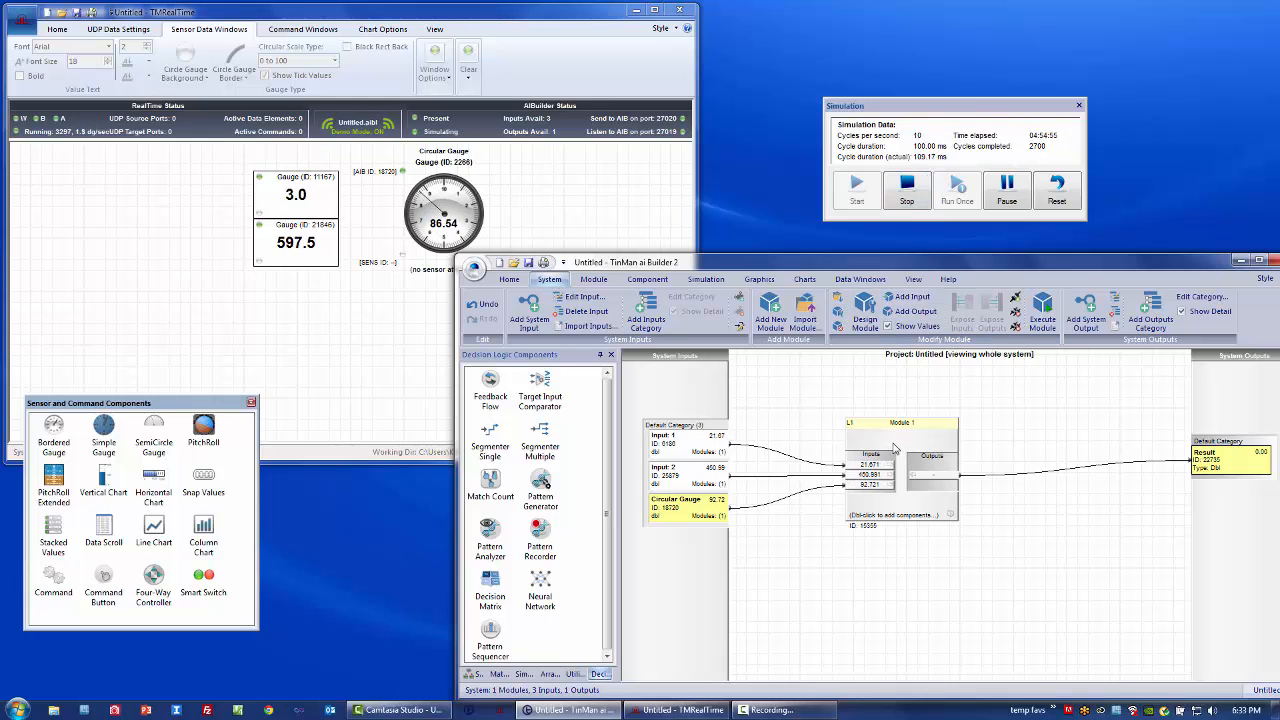
pyautogui.doubleClick(895, 449)
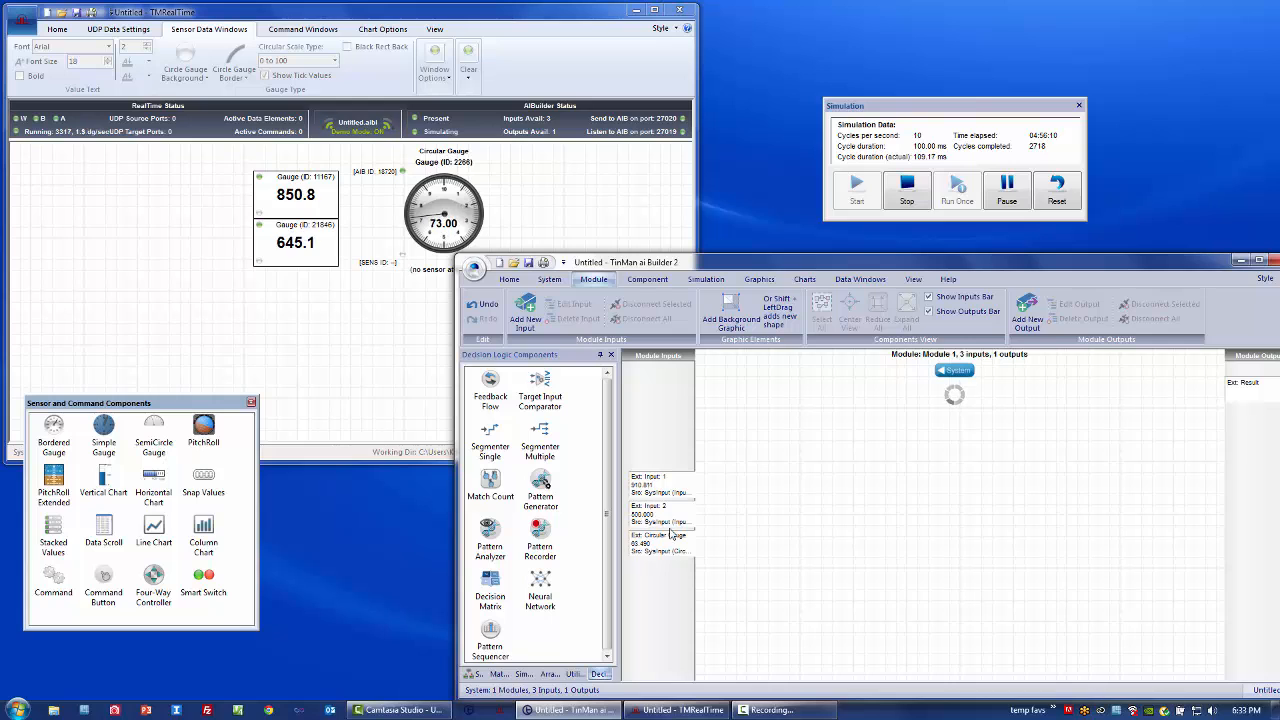
# Place an Add Input Values math component in the design area of Module 1
pyautogui.click(498, 674)
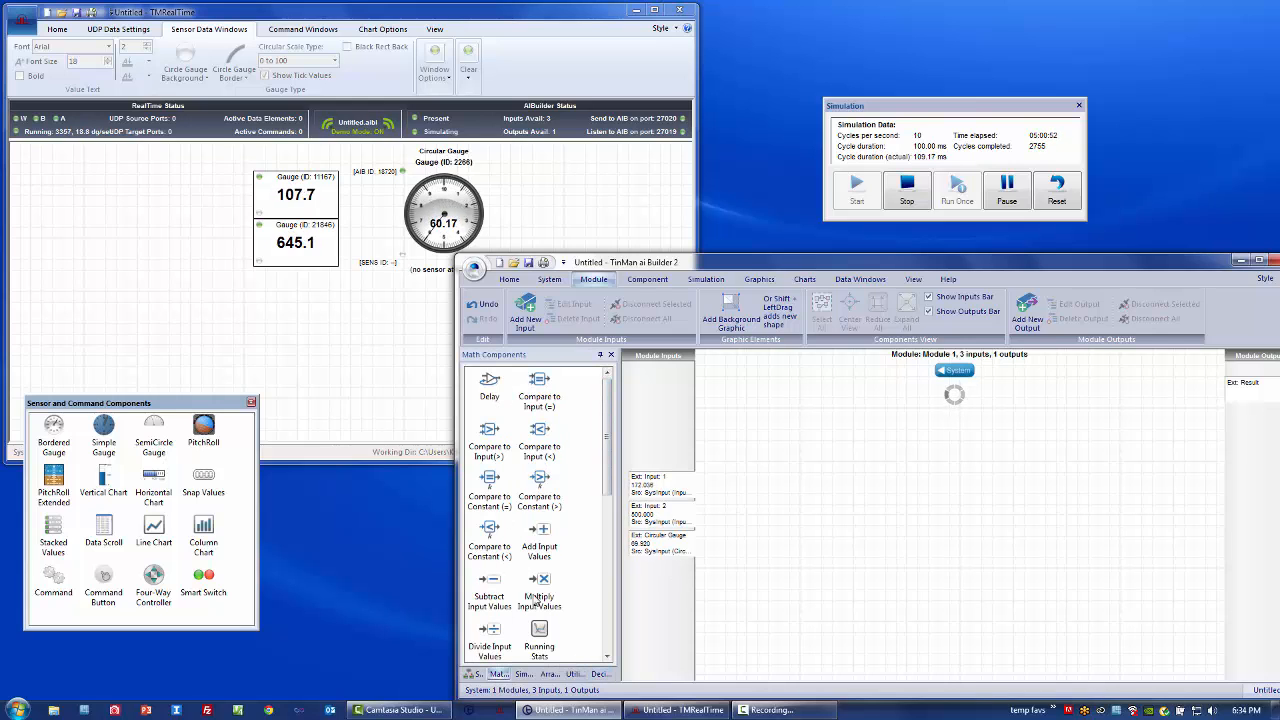
pyautogui.click(539, 545)
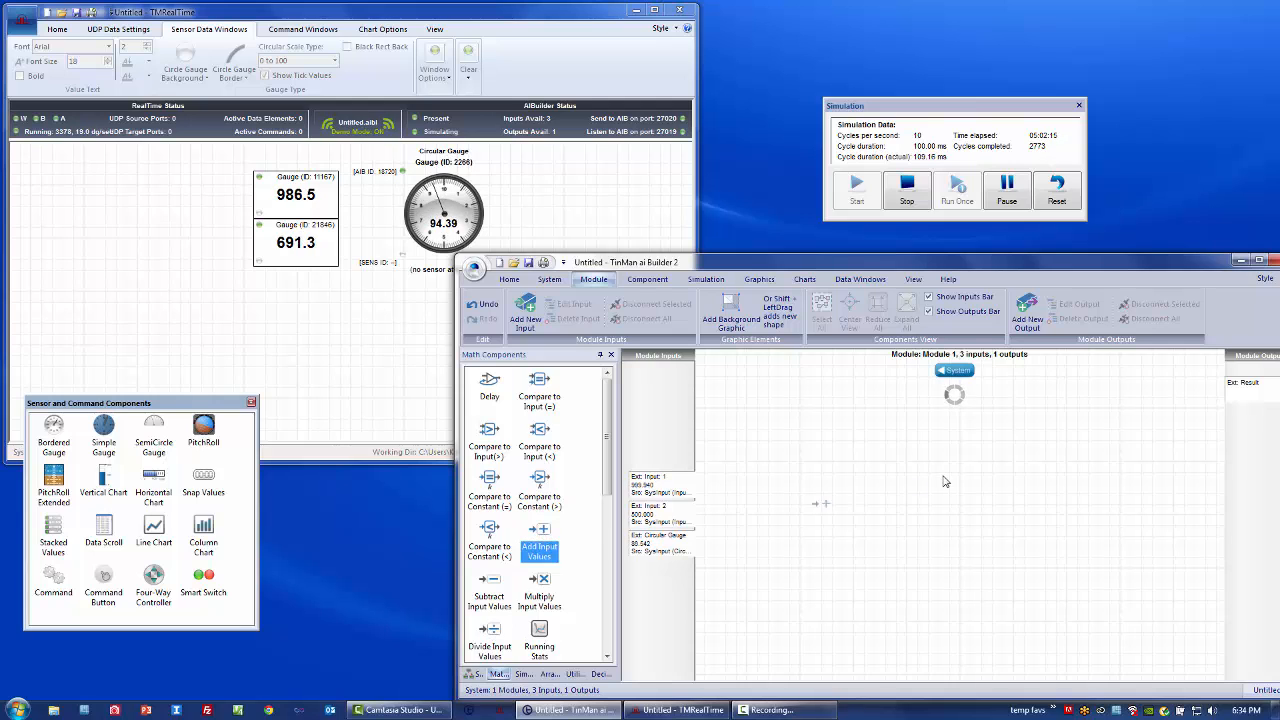
pyautogui.click(941, 483)
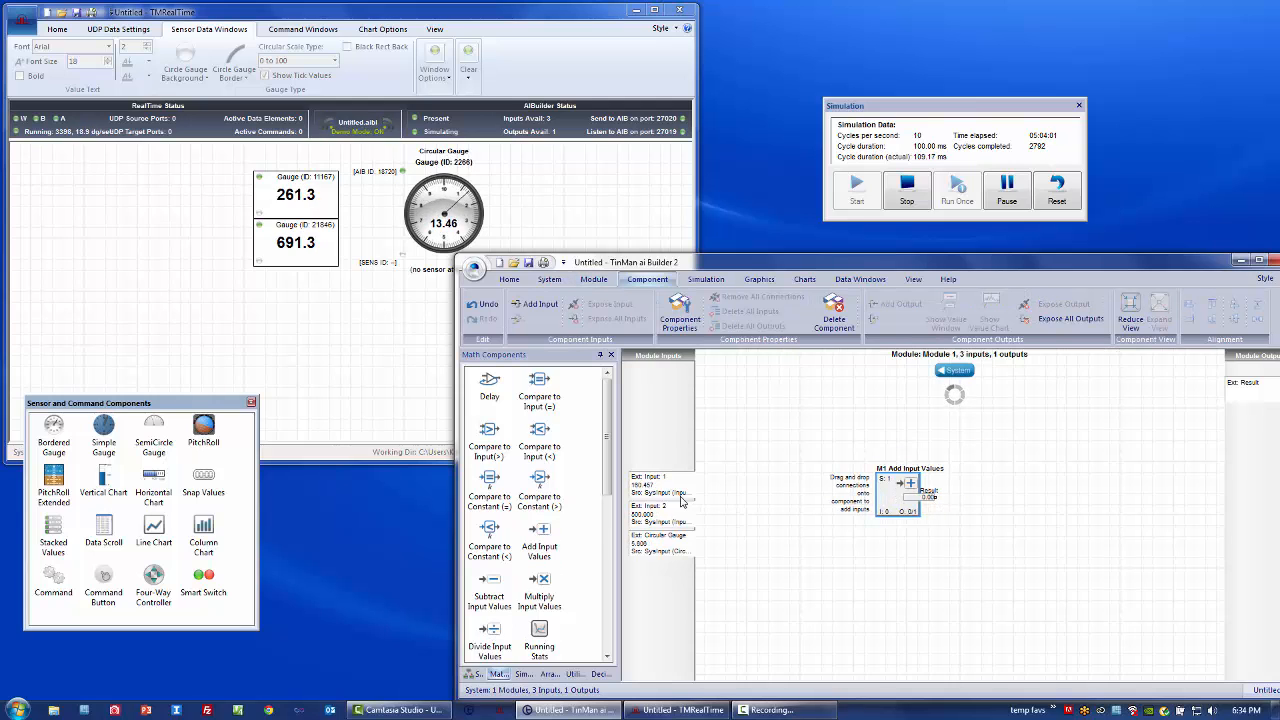
# Connect Input 1, Input 2 and Circular Gauge to the Add Input Values component, link its result to the Result output, and return to the system view
pyautogui.moveTo(681, 490); pyautogui.dragTo(876, 492)
pyautogui.moveTo(677, 521); pyautogui.dragTo(897, 514)
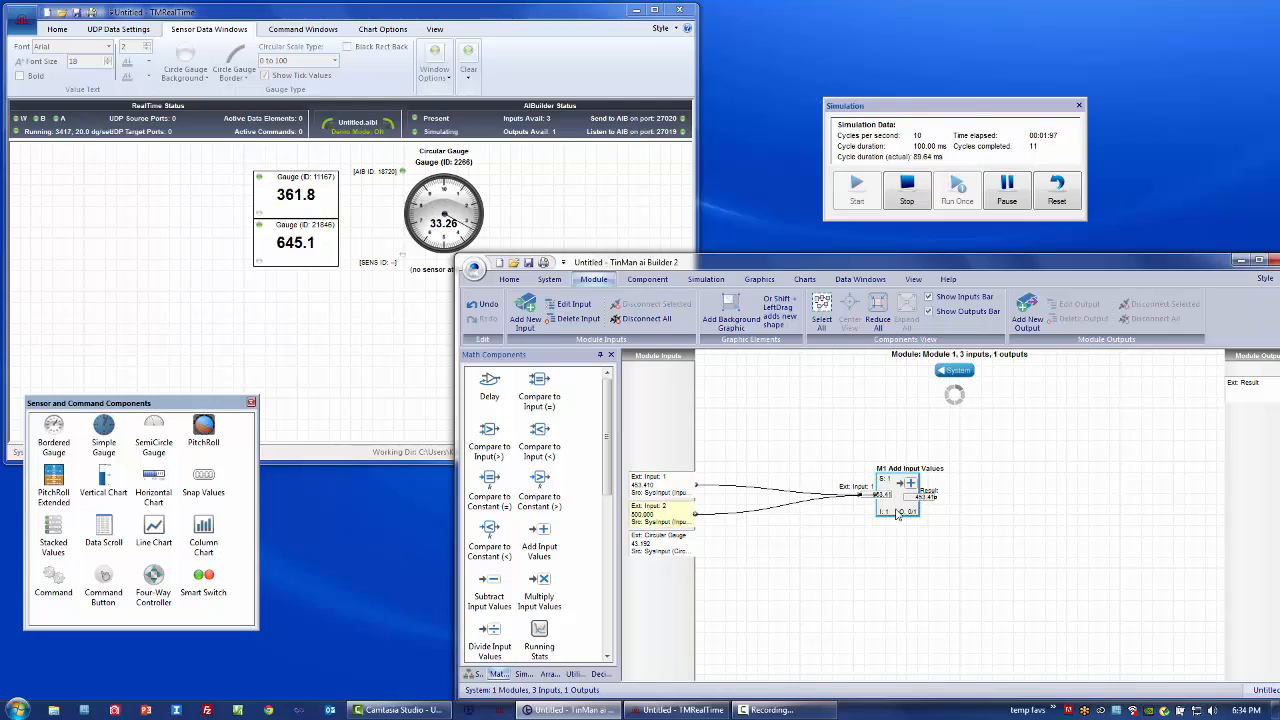
pyautogui.moveTo(677, 547); pyautogui.dragTo(1224, 389)
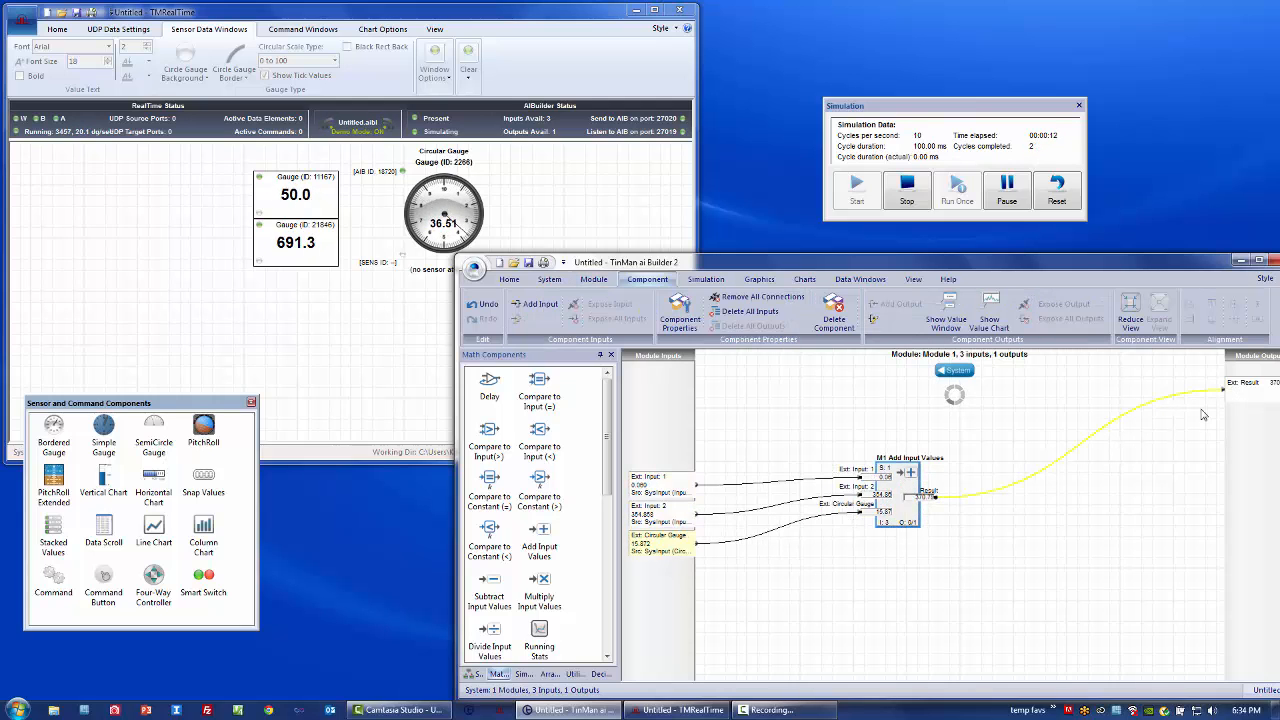
pyautogui.click(957, 372)
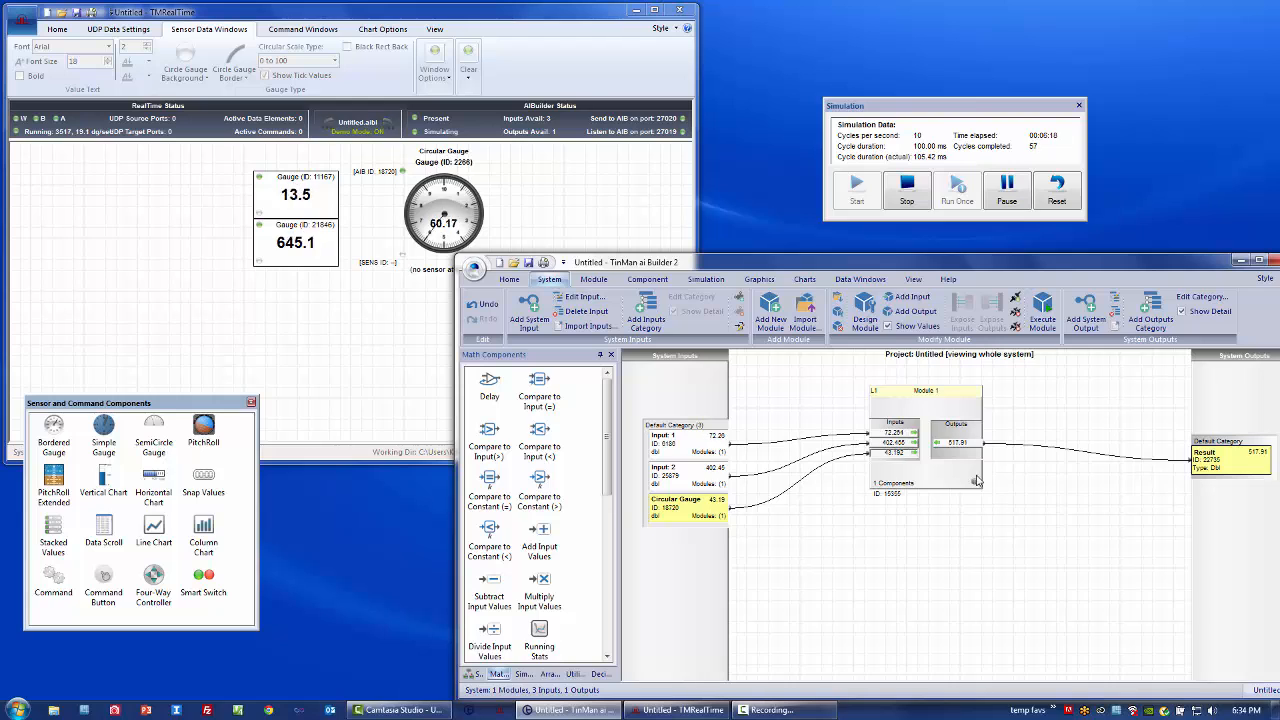
pyautogui.moveTo(964, 479); pyautogui.dragTo(970, 492)
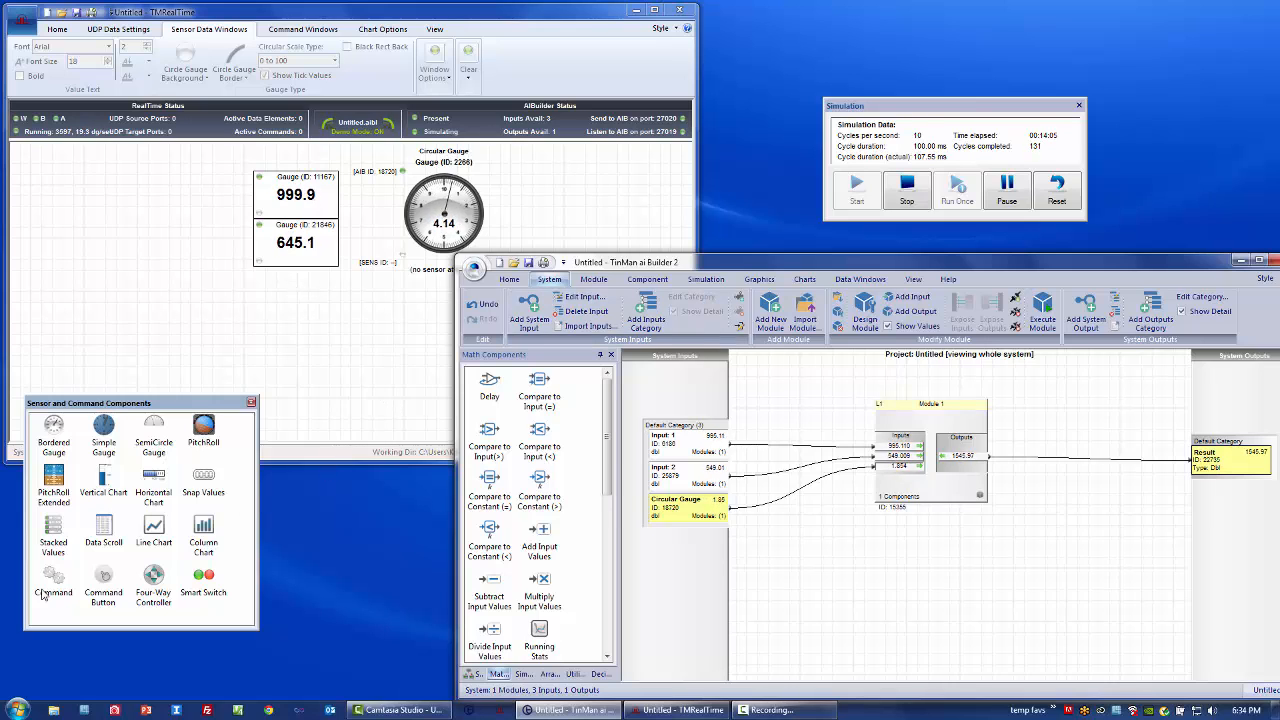
# Switch to TMRealTime, add a Command component titled Result, and place it beside the circular gauge
pyautogui.moveTo(50, 588); pyautogui.dragTo(430, 343)
pyautogui.rightClick(430, 345)
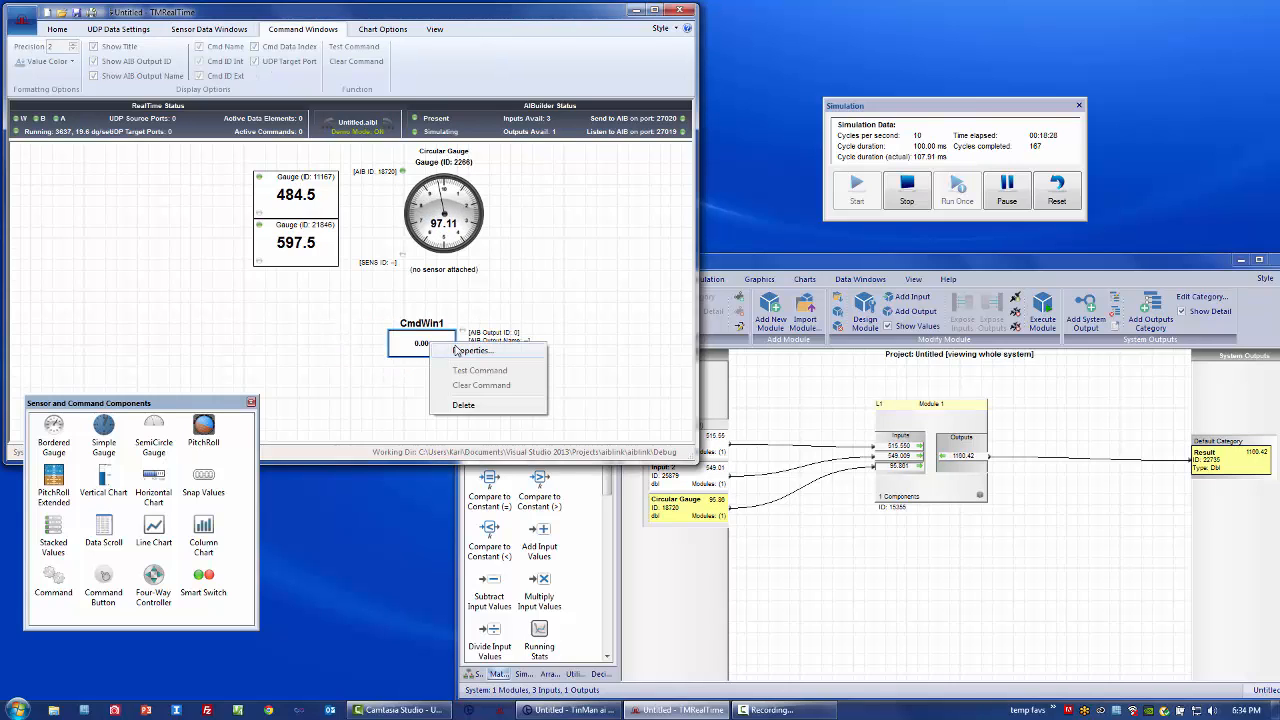
pyautogui.click(458, 352)
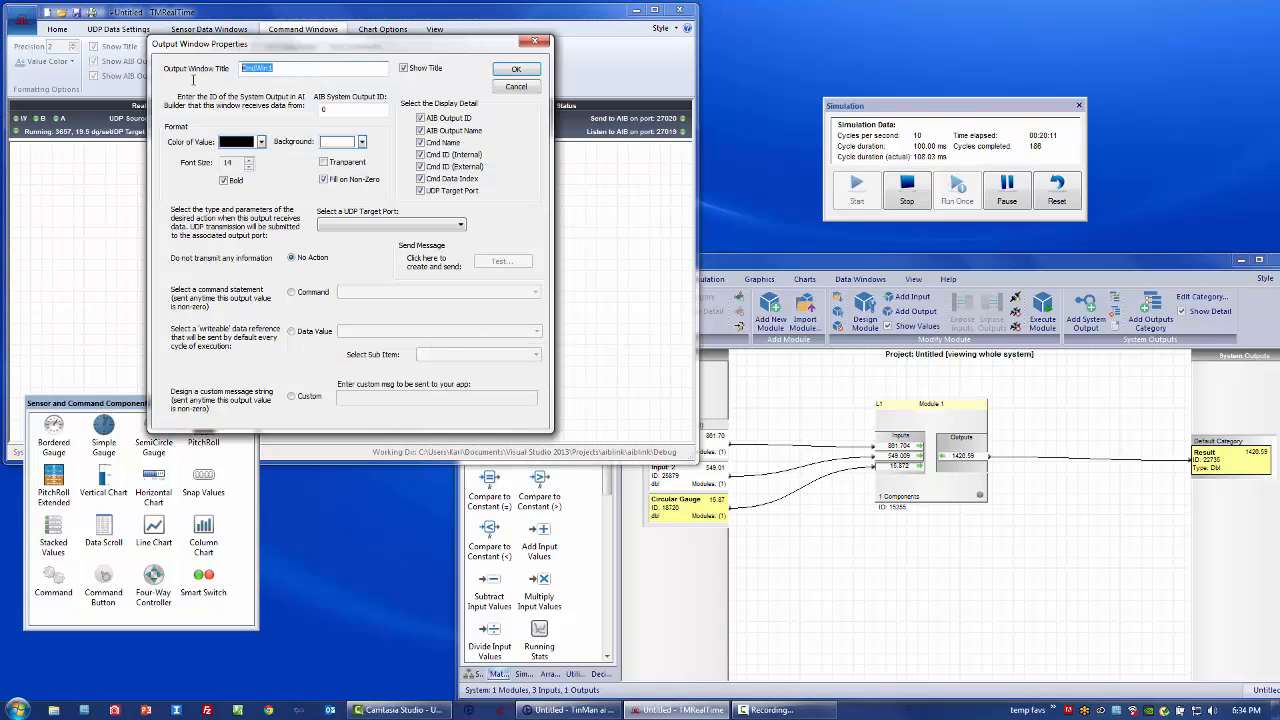
pyautogui.write('Result')
pyautogui.press('Return')
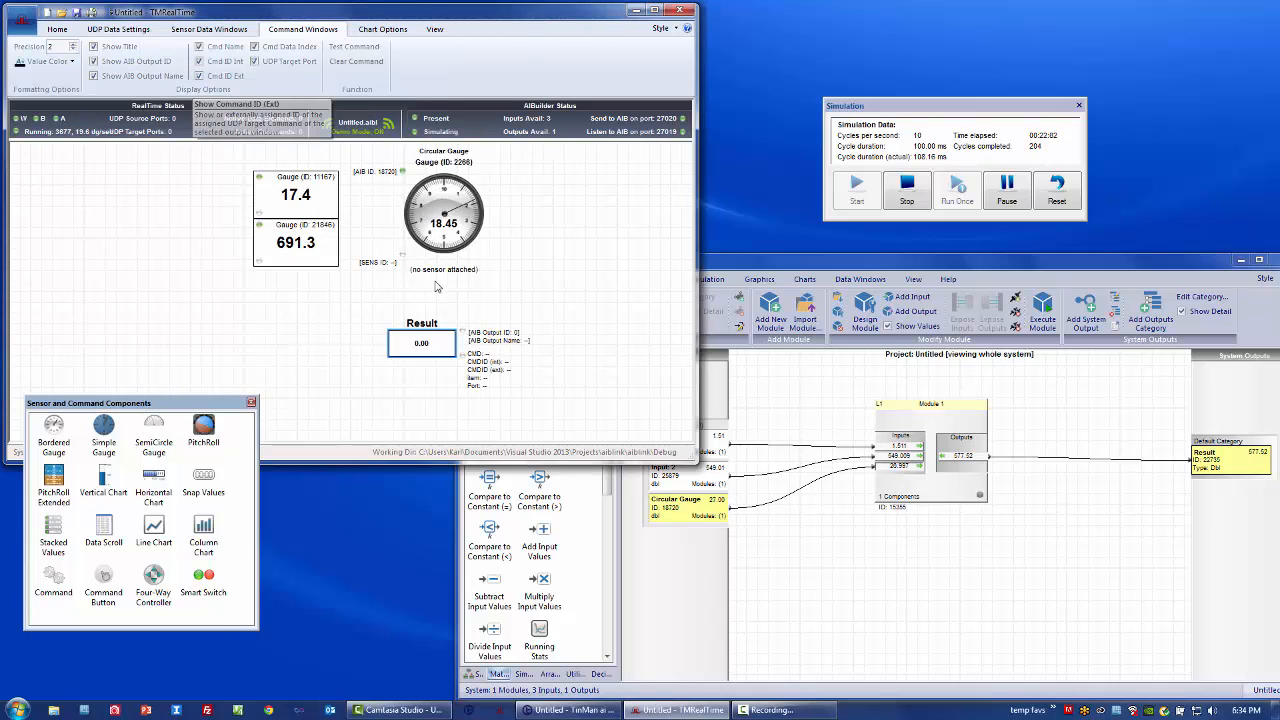
pyautogui.moveTo(436, 345); pyautogui.dragTo(568, 201)
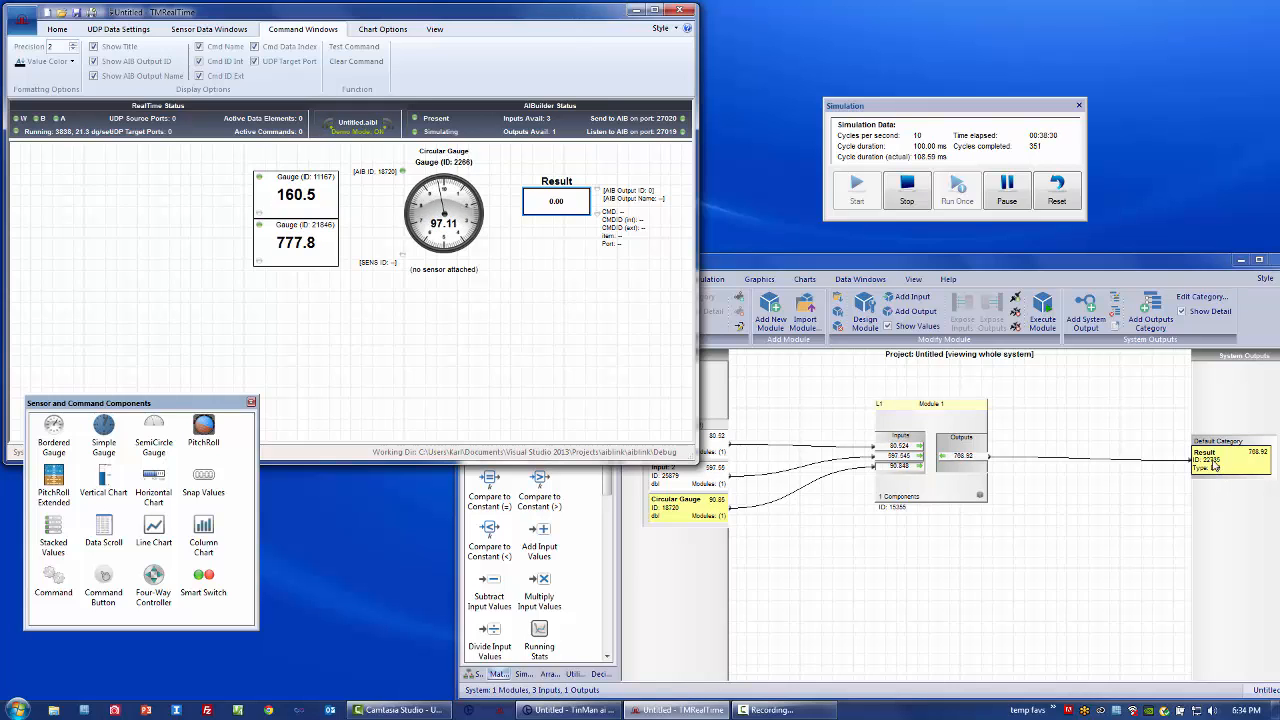
# Set the AIB System Output ID of the Result window to 22735
pyautogui.rightClick(545, 203)
pyautogui.click(585, 209)
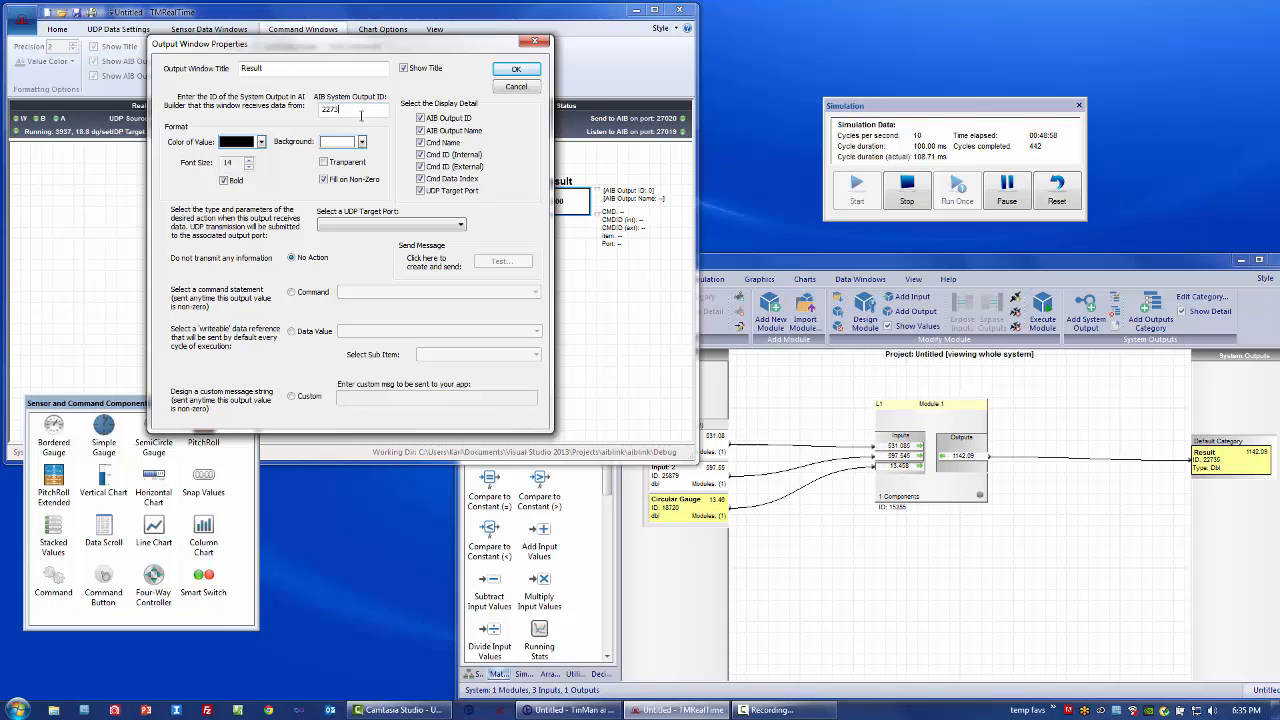
pyautogui.click(528, 70)
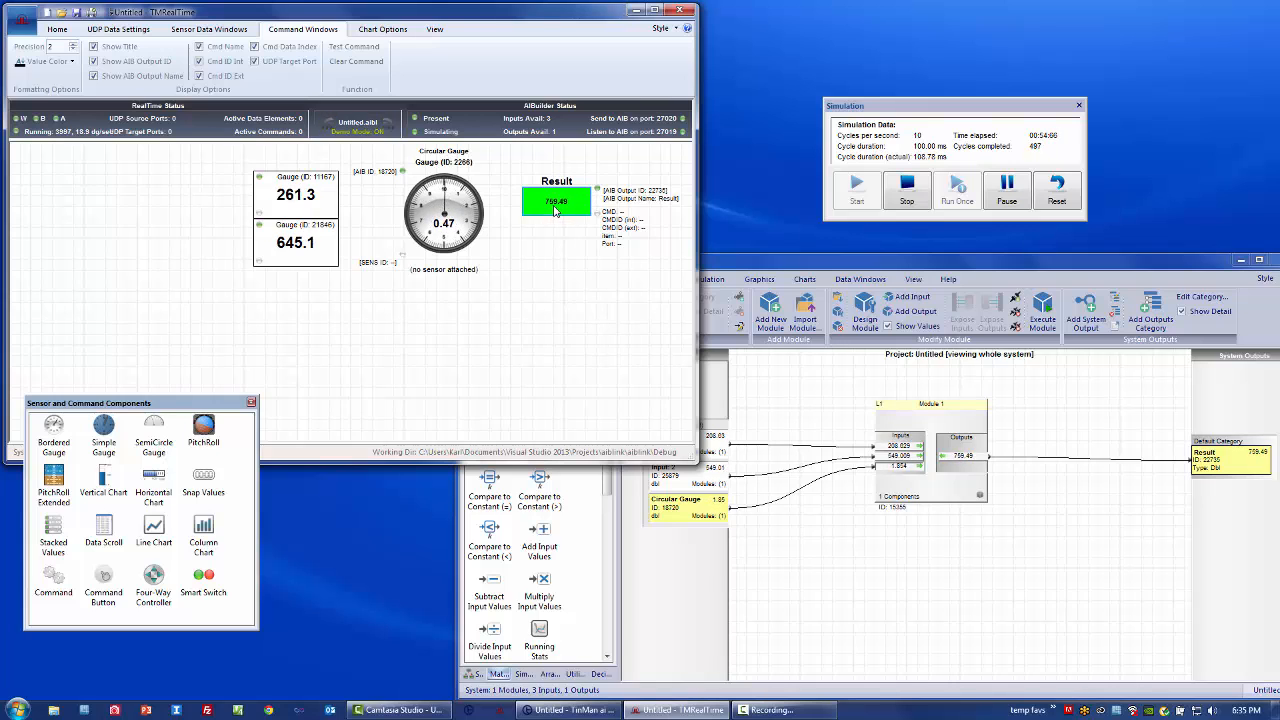
# Turn off Fill on Non-Zero for the Result window and move the window below the circular gauge
pyautogui.rightClick(555, 210)
pyautogui.click(585, 216)
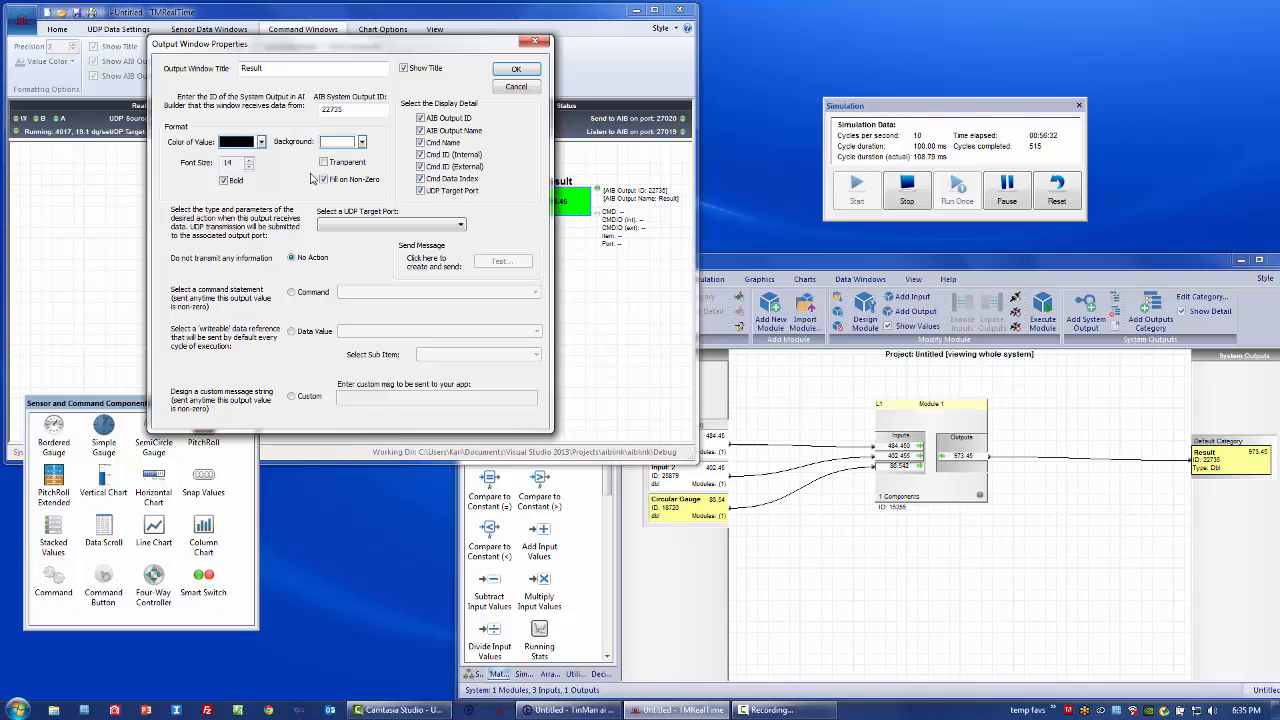
pyautogui.click(330, 179)
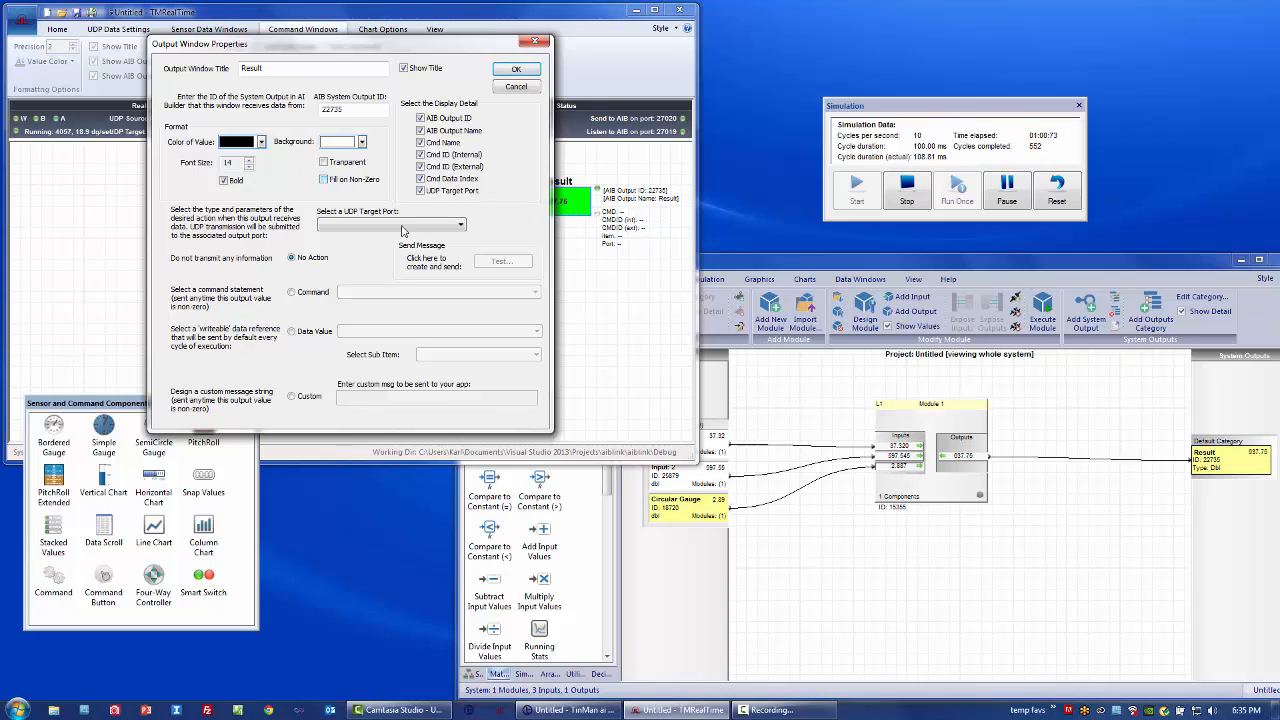
pyautogui.click(516, 70)
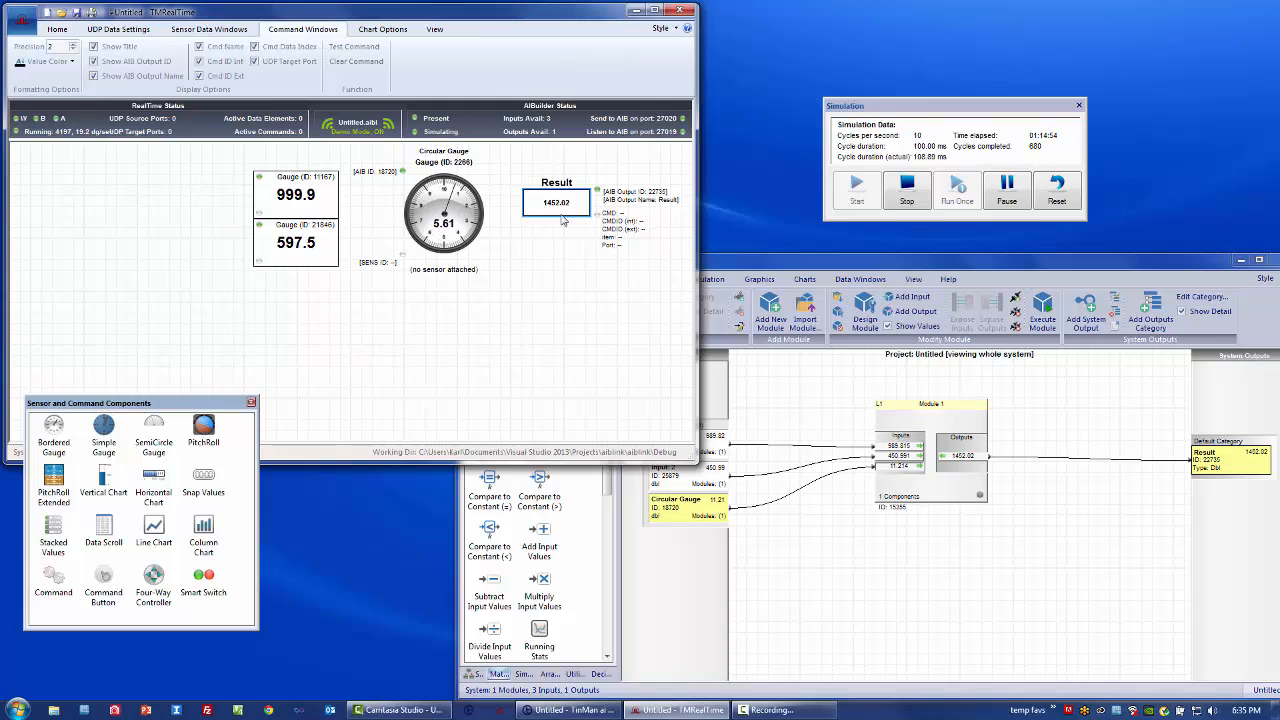
pyautogui.moveTo(561, 215); pyautogui.dragTo(452, 342)
pyautogui.click(573, 263)
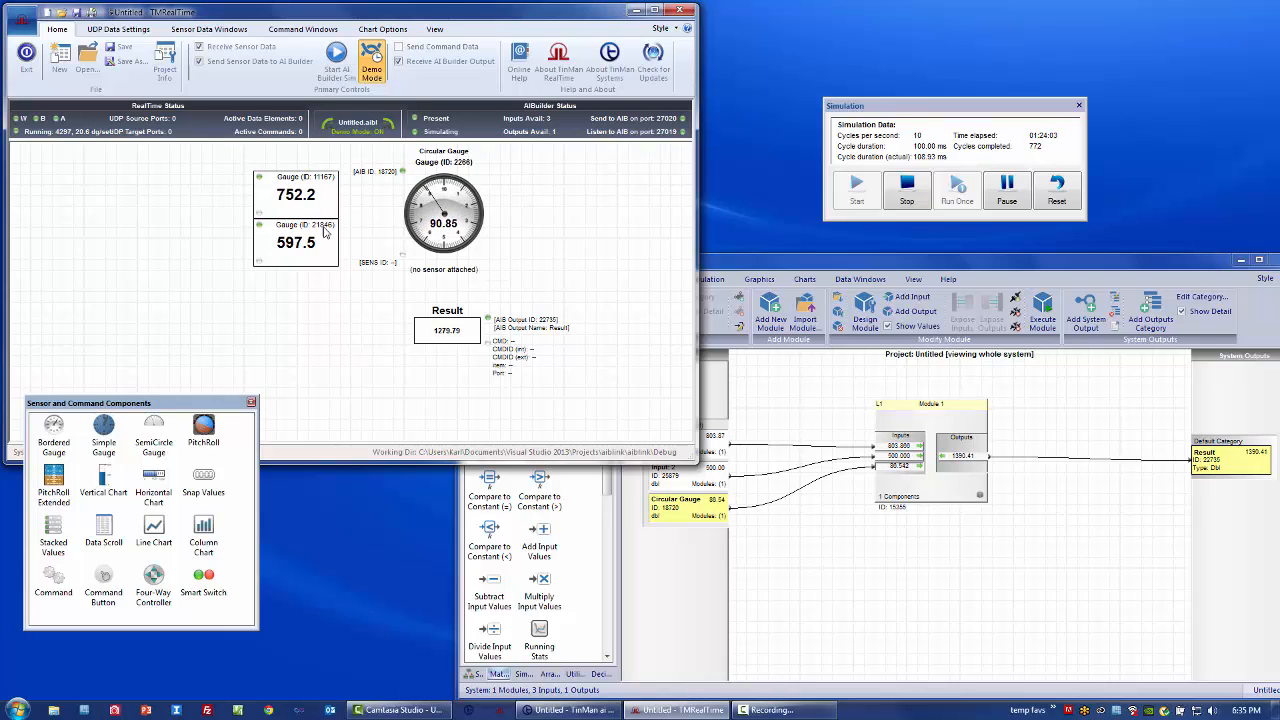
# Switch to AI Builder, inspect the Add Input Values connections inside Module 1, and return to the system view
pyautogui.click(738, 597)
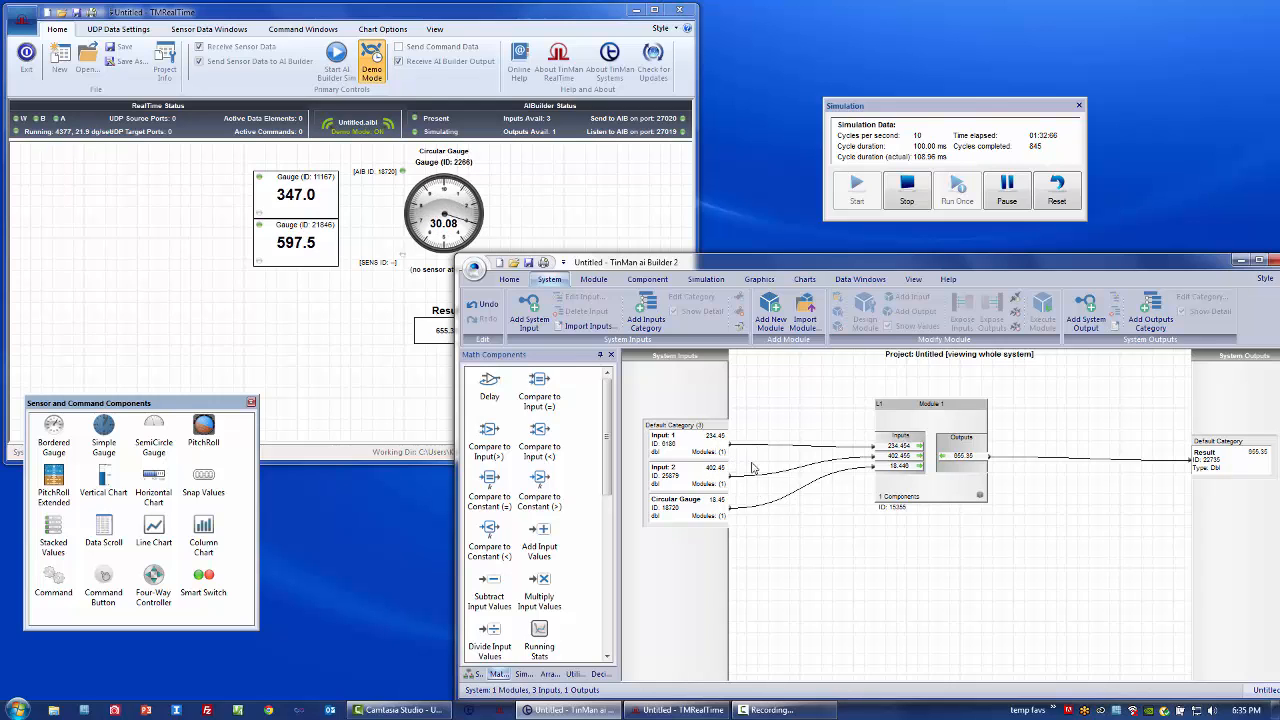
pyautogui.doubleClick(897, 470)
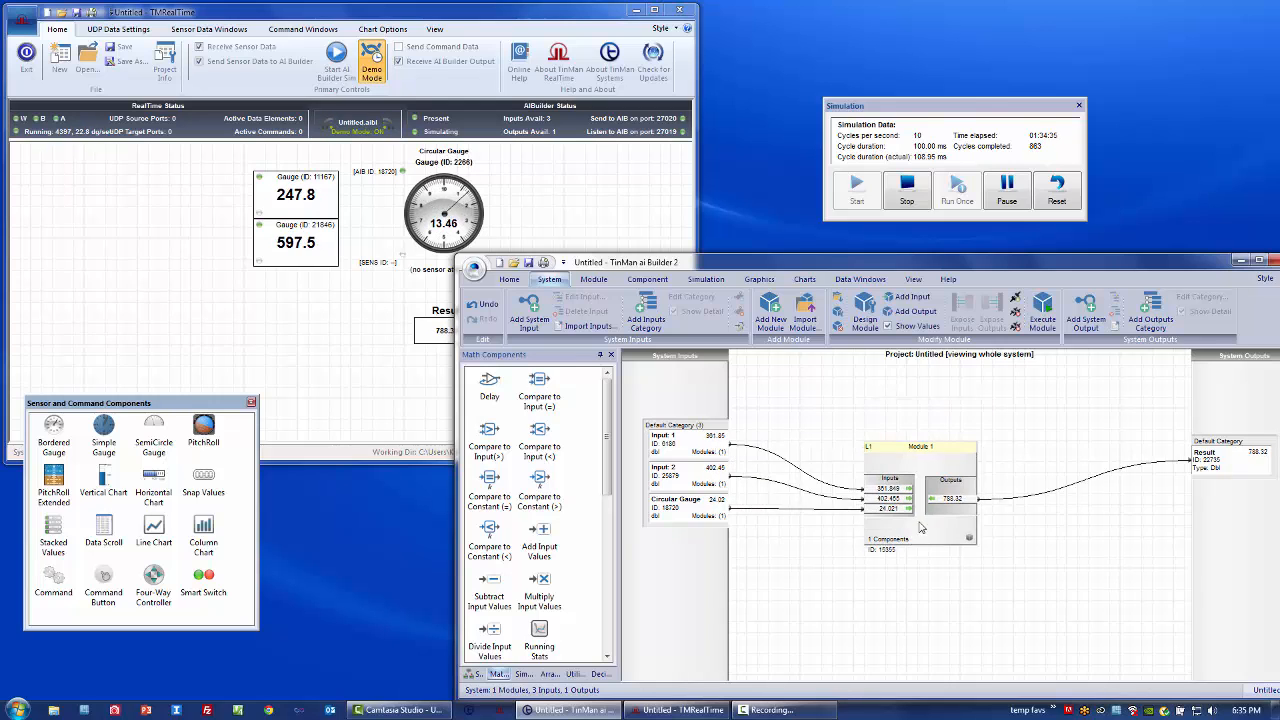
pyautogui.moveTo(901, 484)
pyautogui.mouseDown()
pyautogui.moveTo(880, 532)
pyautogui.moveTo(887, 470)
pyautogui.mouseUp()
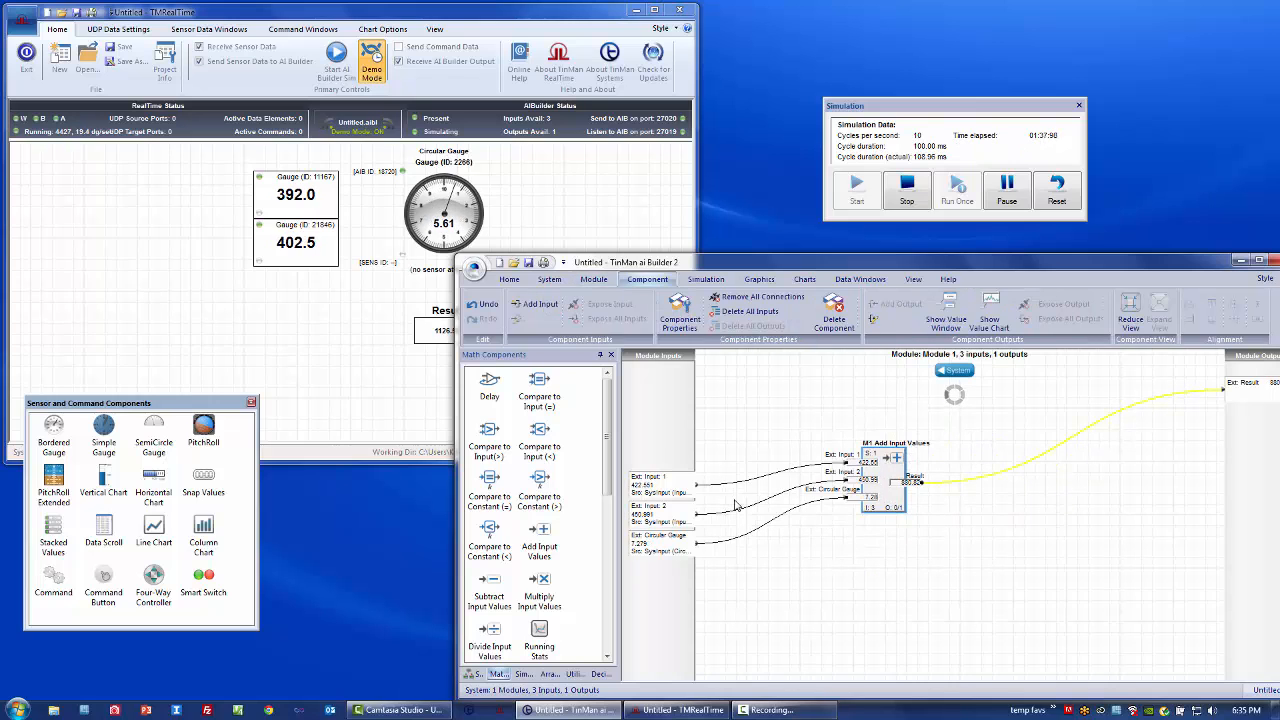
pyautogui.click(954, 370)
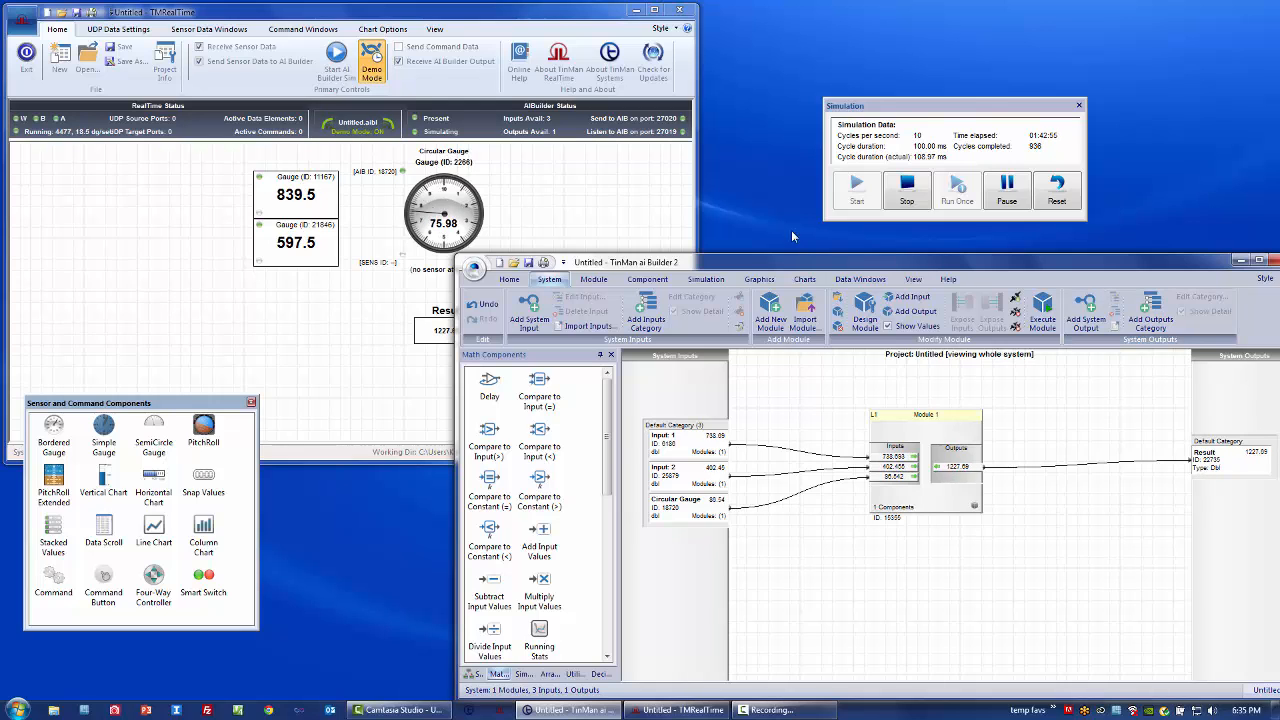
# Switch to TMRealTime, nudge the Result window slightly closer to the circular gauge, and select it
pyautogui.click(645, 230)
pyautogui.moveTo(461, 334); pyautogui.dragTo(459, 322)
pyautogui.click(573, 364)
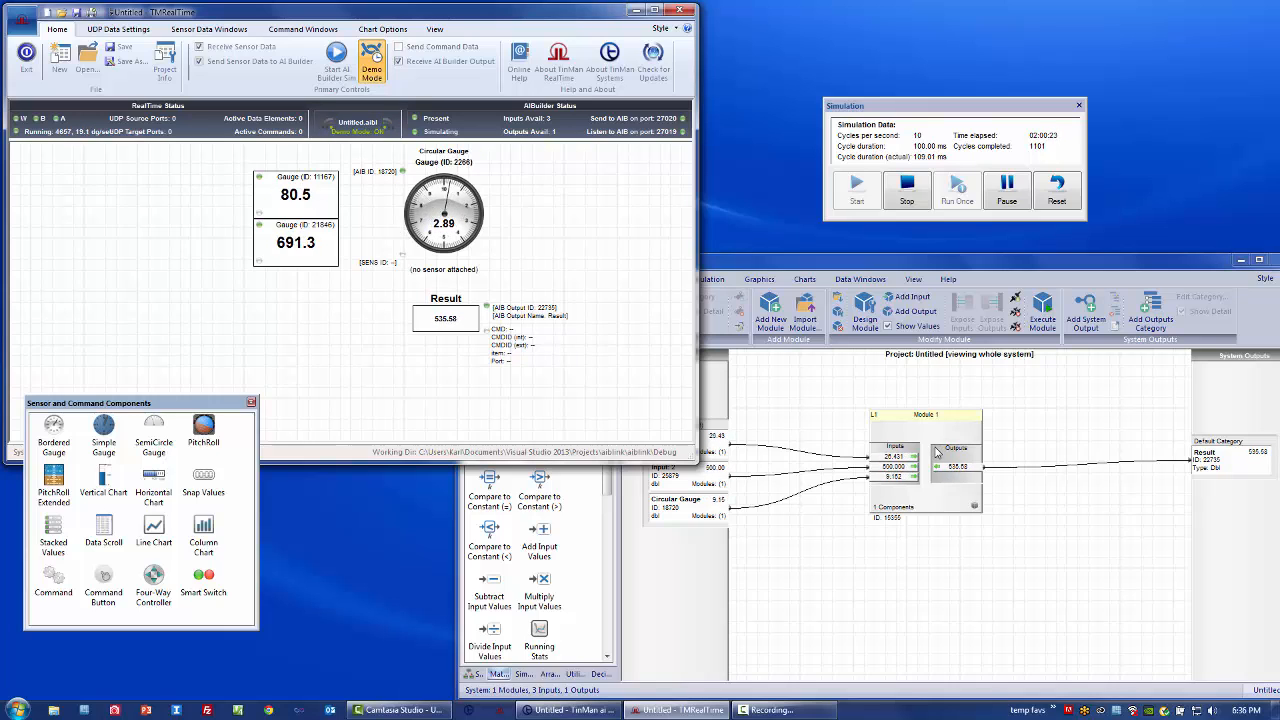
pyautogui.click(443, 321)
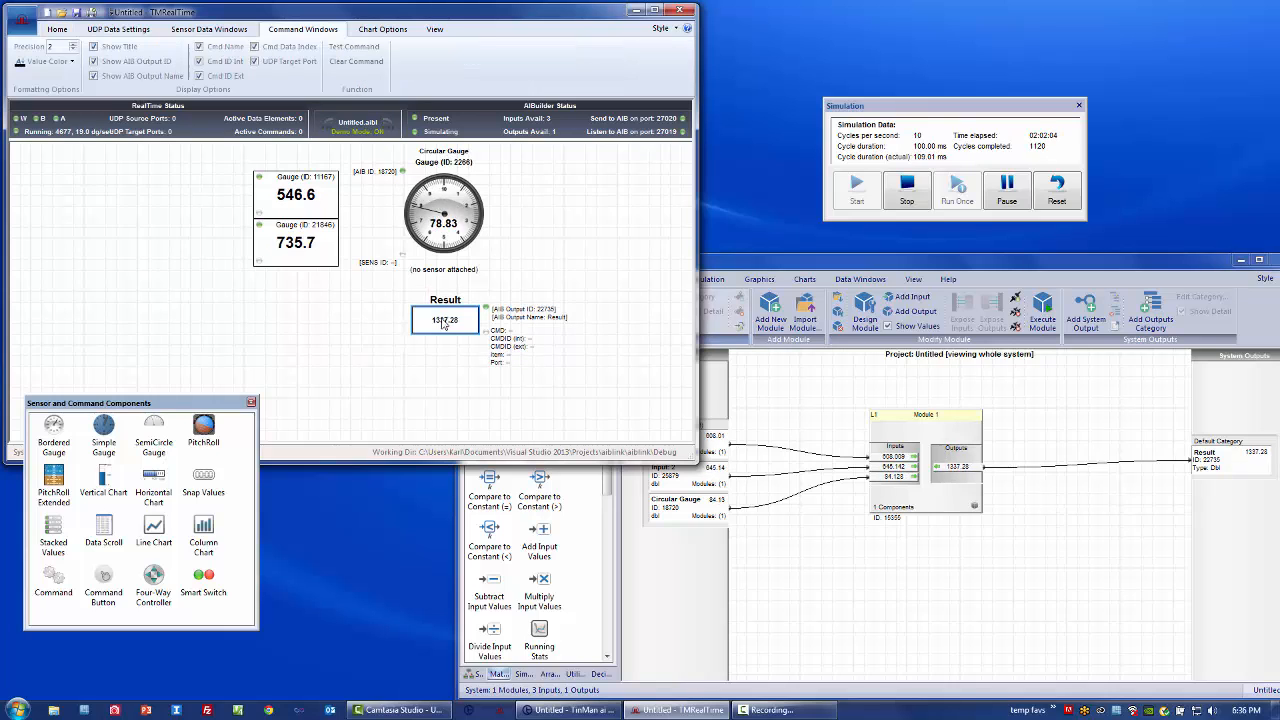